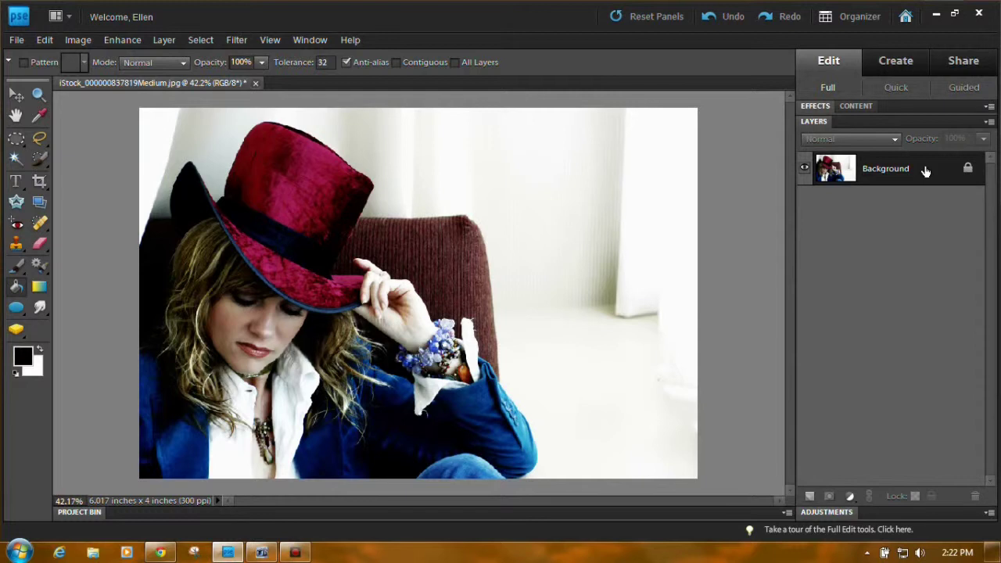
Convert the locked Background layer into an editable layer named Layer 0 with Layer From Background.
right_click(926, 171)
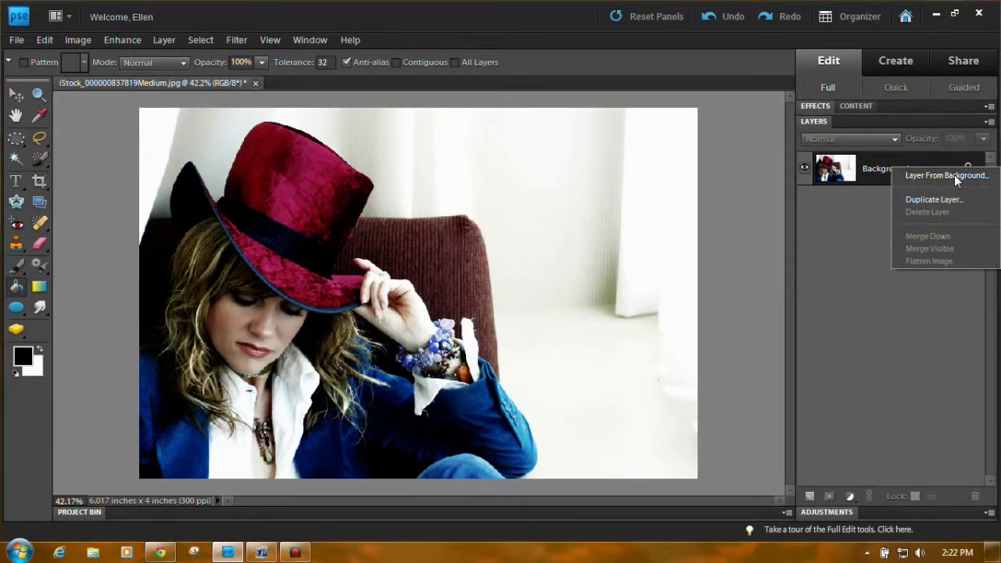
click(953, 174)
click(618, 181)
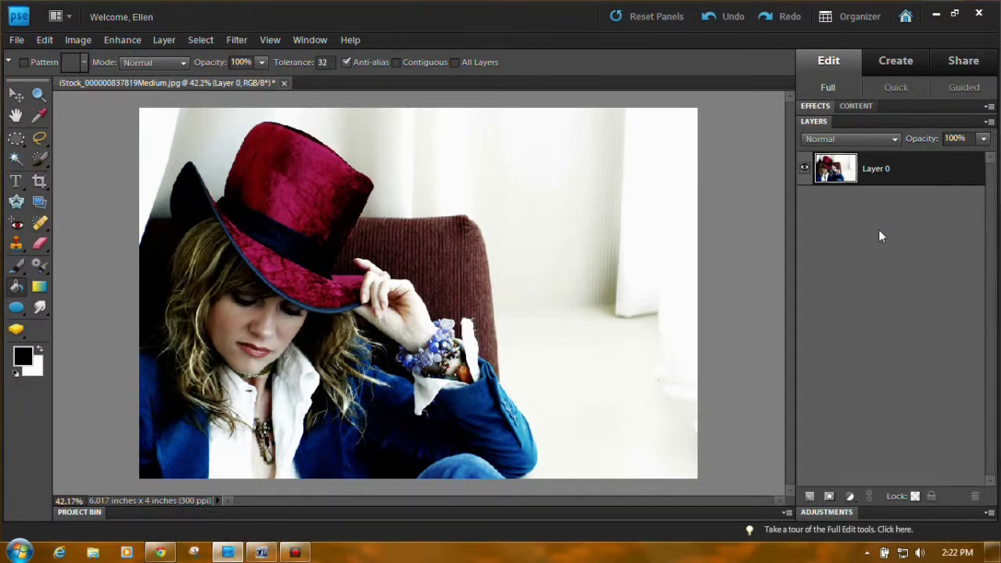
Apply Hue/Saturation with Saturation at -100 to make the top-hat photo black and white.
click(125, 39)
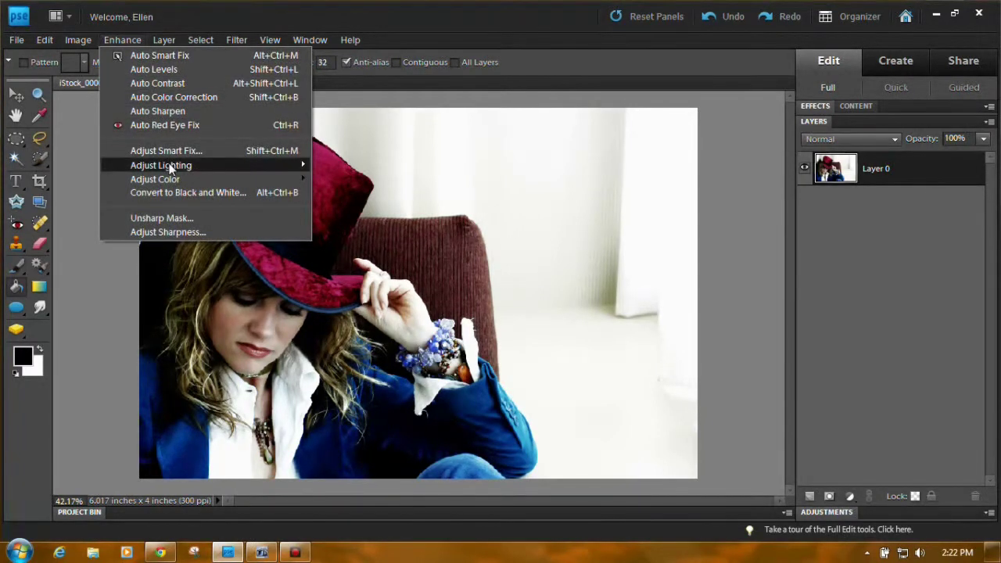
mouse_move(170, 166)
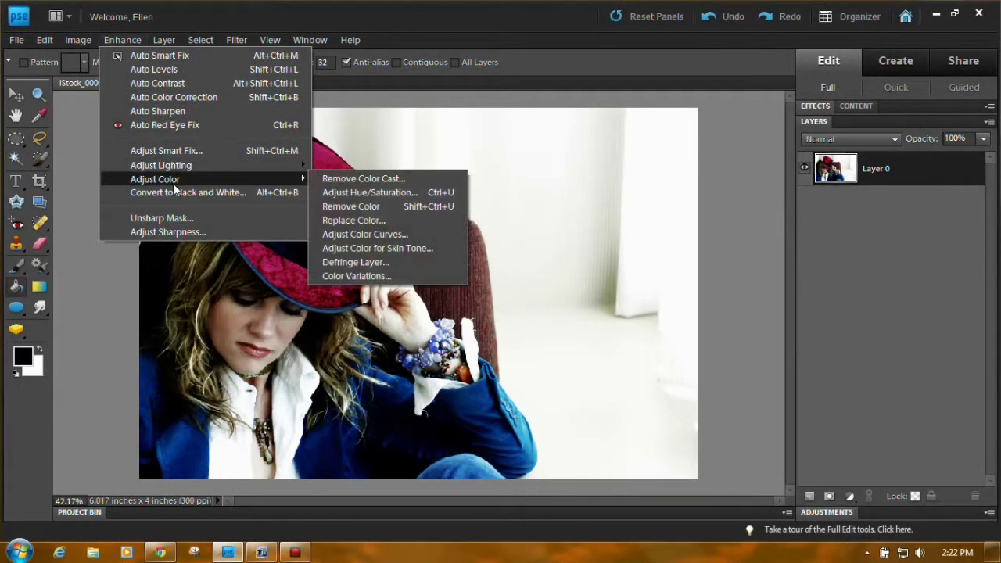
click(348, 195)
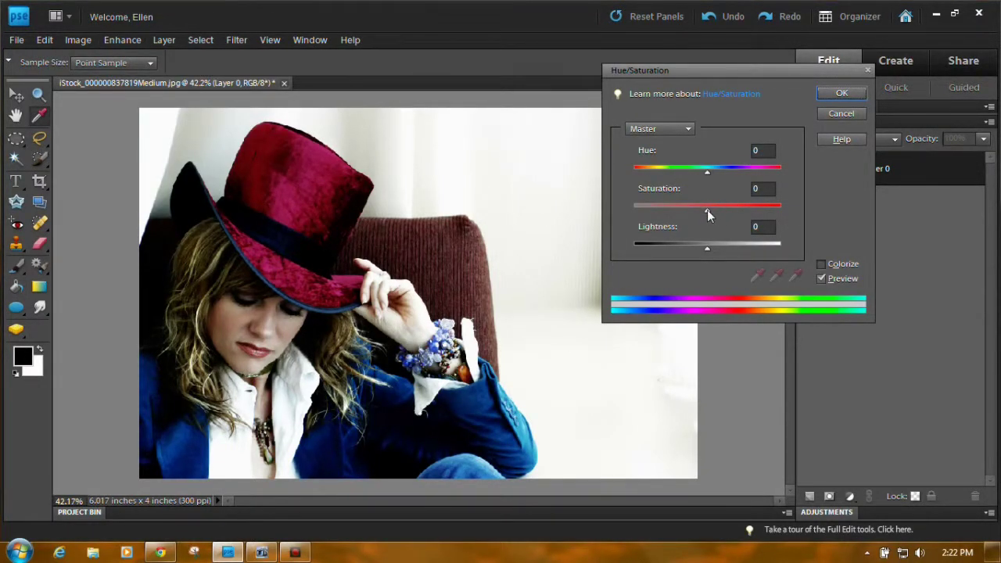
drag(707, 209, 630, 209)
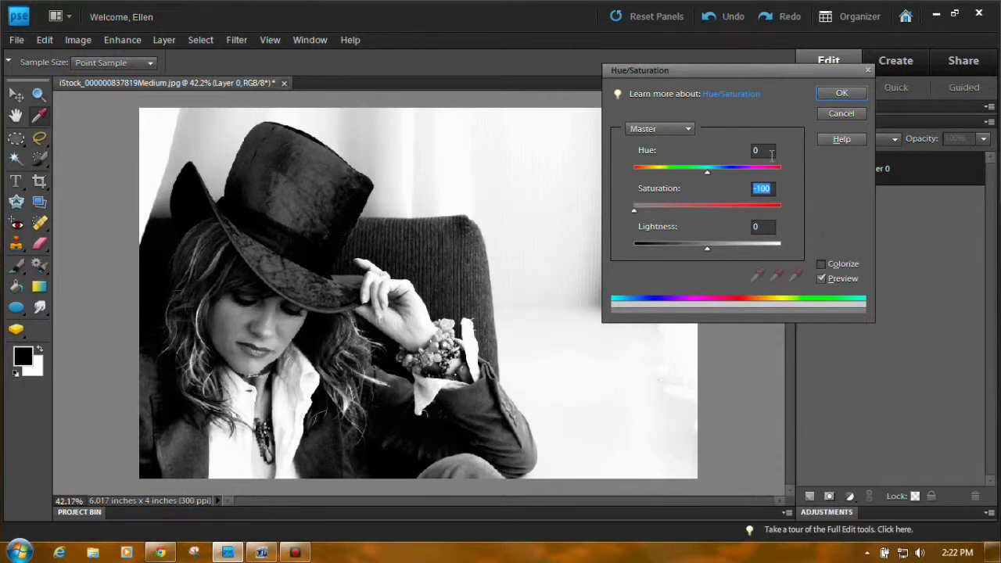
click(838, 93)
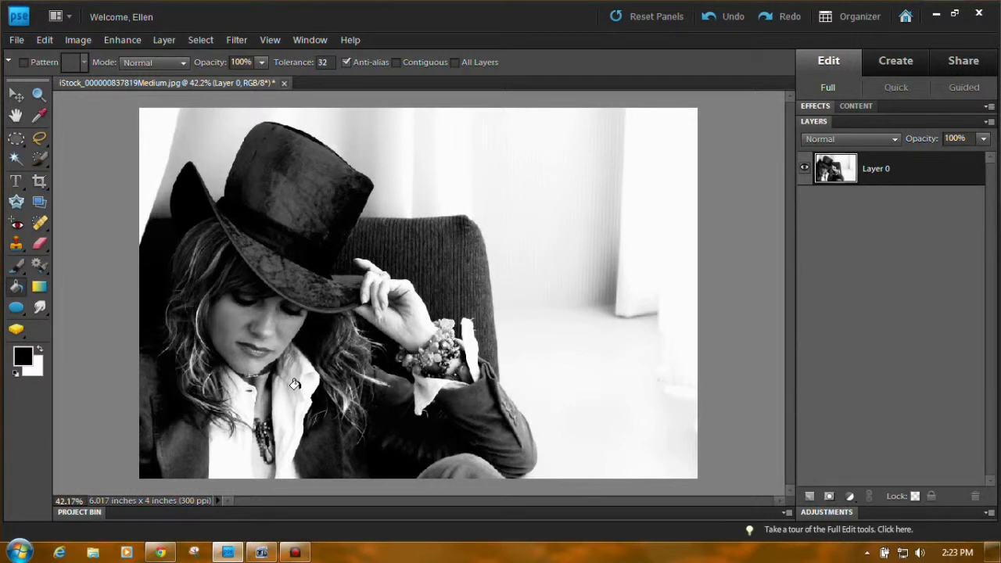
Apply Levels to the black-and-white photo with input levels 0 / 1.06 / 211.
click(127, 41)
mouse_move(154, 166)
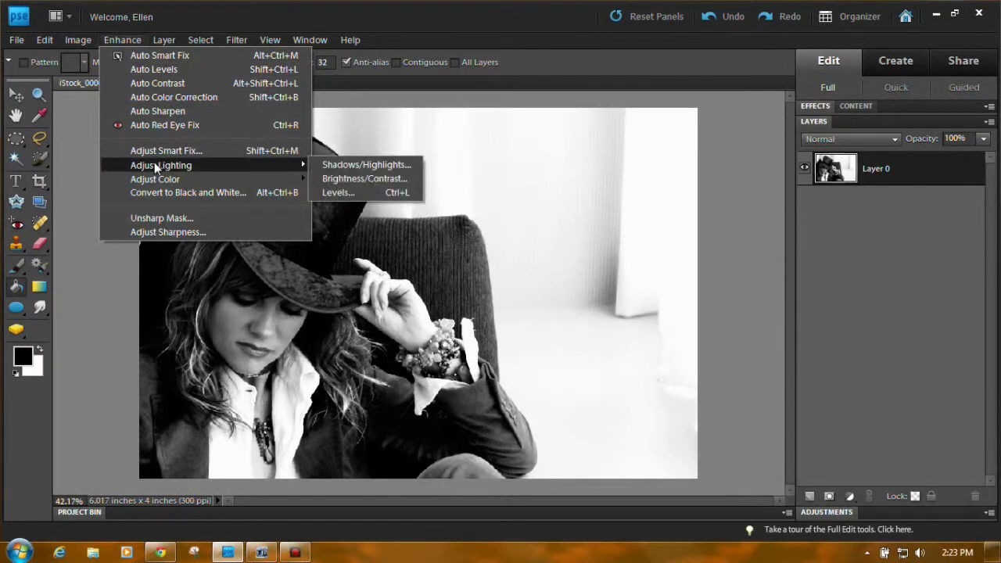
click(344, 193)
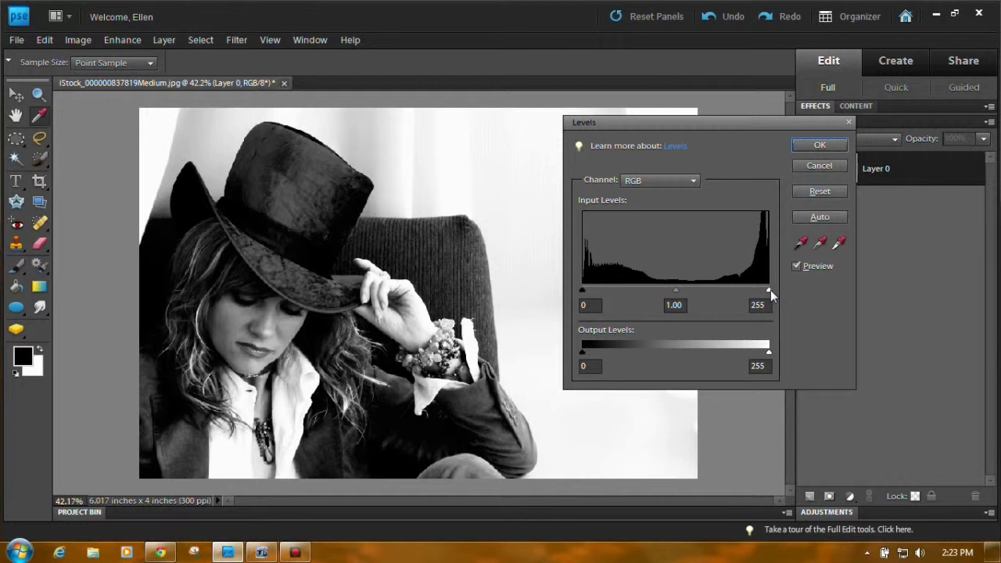
drag(770, 290, 690, 293)
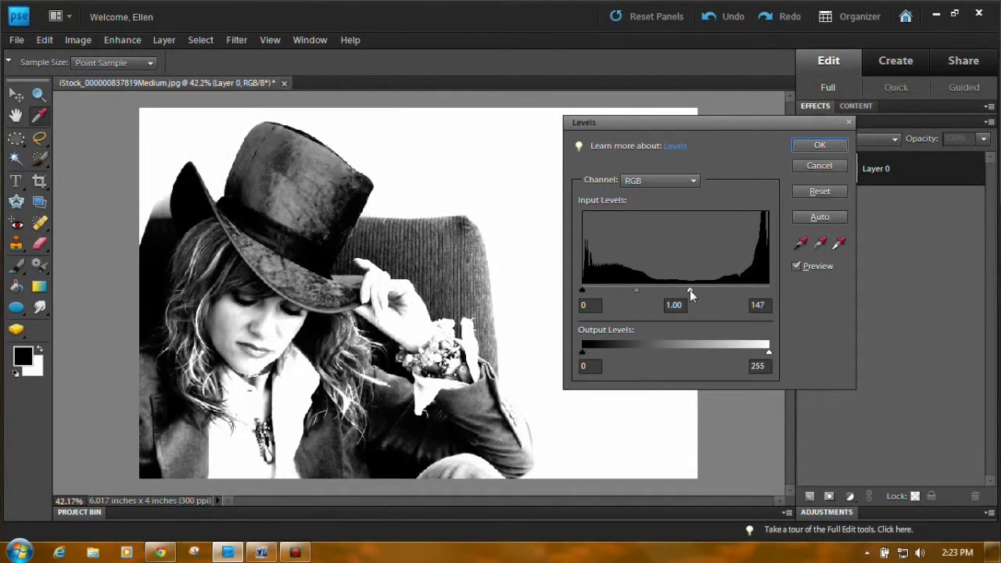
drag(689, 290, 772, 289)
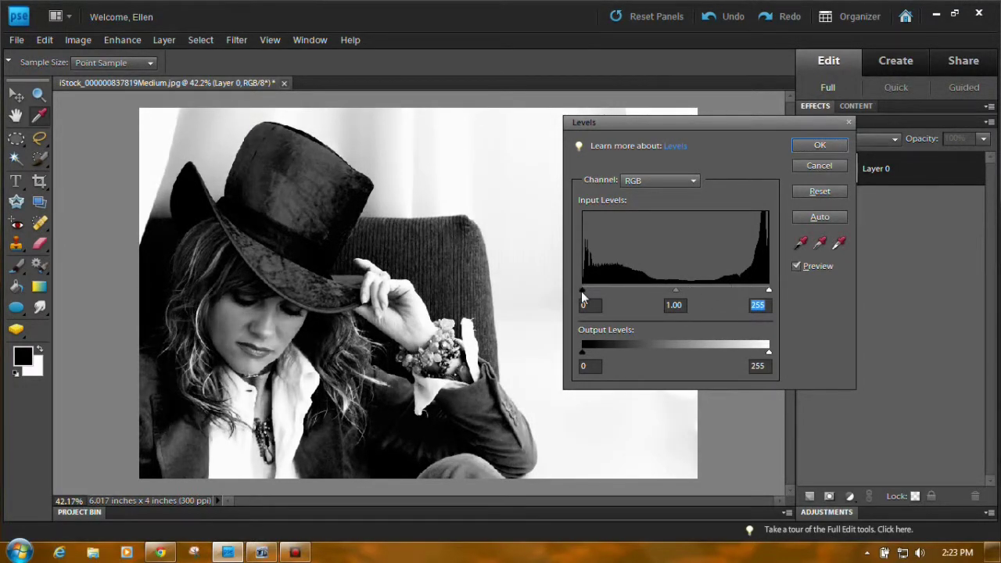
mouse_move(582, 289)
mouse_down()
mouse_move(642, 290)
mouse_move(565, 287)
mouse_up()
mouse_move(676, 290)
mouse_down()
mouse_move(692, 292)
mouse_move(653, 293)
mouse_move(679, 294)
mouse_up()
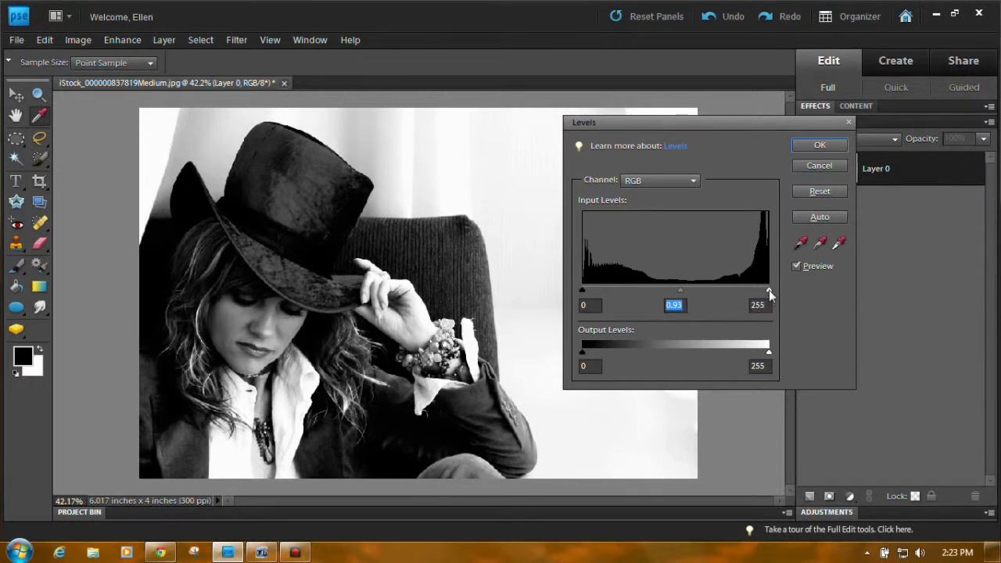
drag(768, 290, 737, 292)
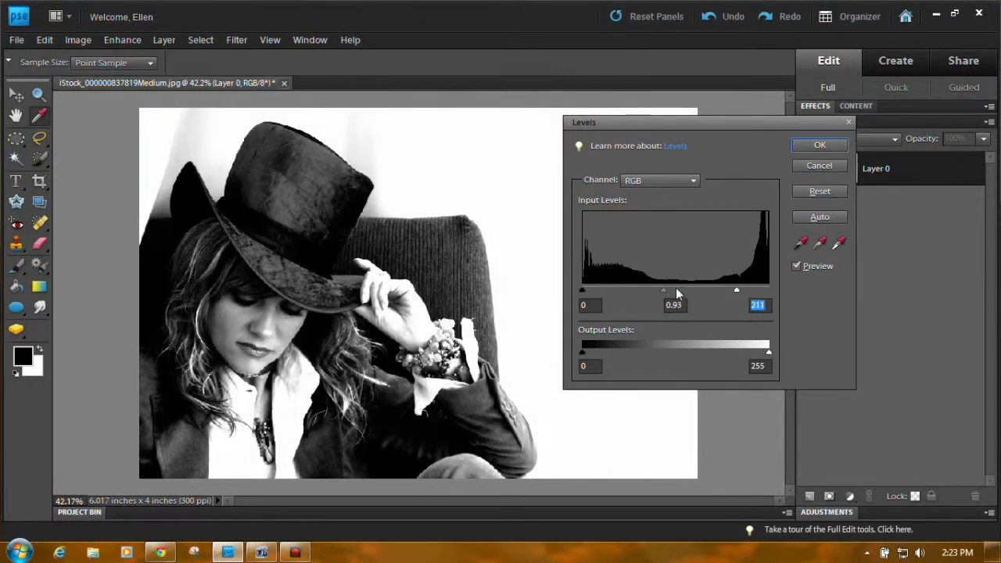
mouse_move(665, 290)
mouse_down()
mouse_move(676, 289)
mouse_move(657, 291)
mouse_up()
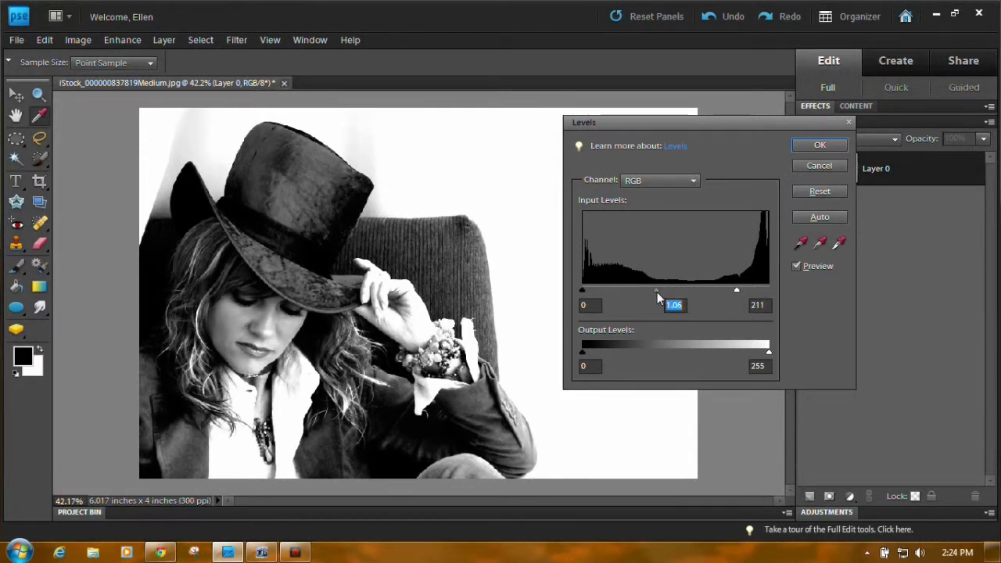
click(822, 145)
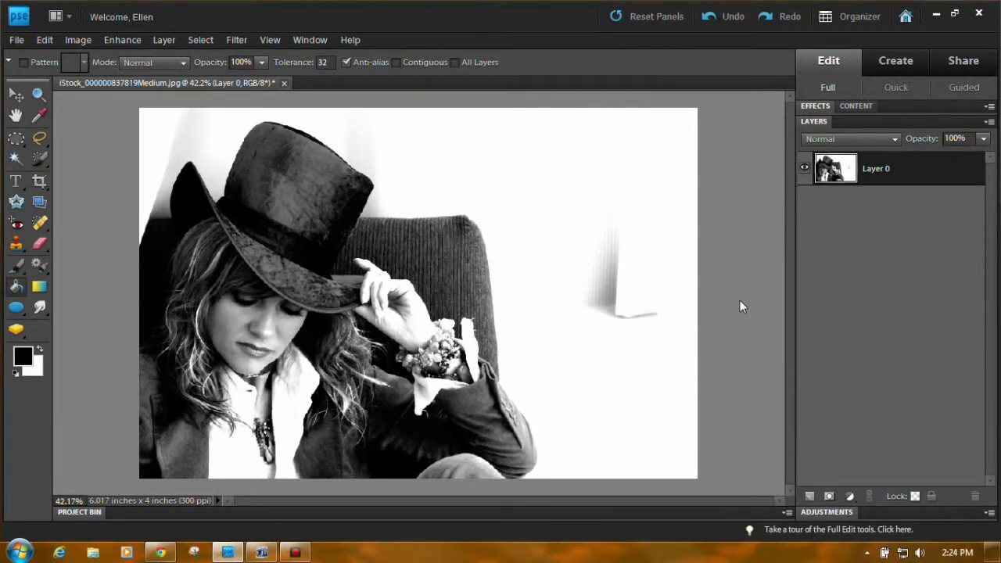
Add an empty Layer 1 above the photo and set the foreground colour to purple #7202fc.
click(915, 495)
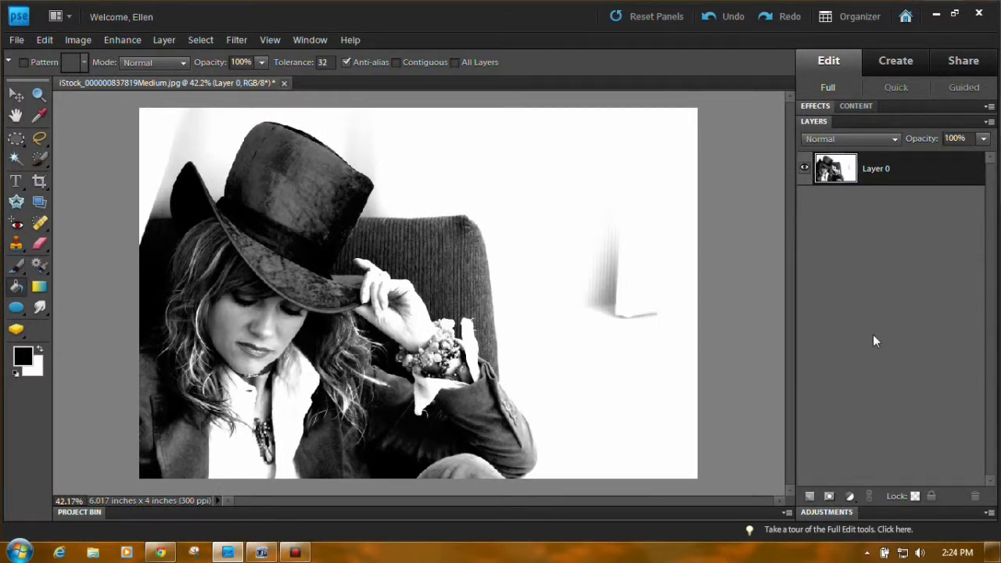
click(809, 497)
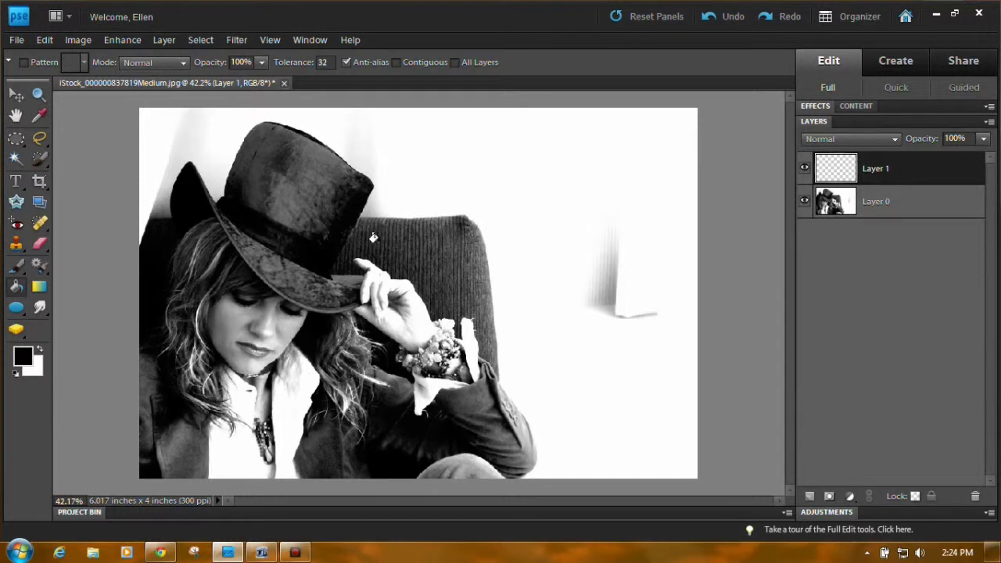
click(24, 357)
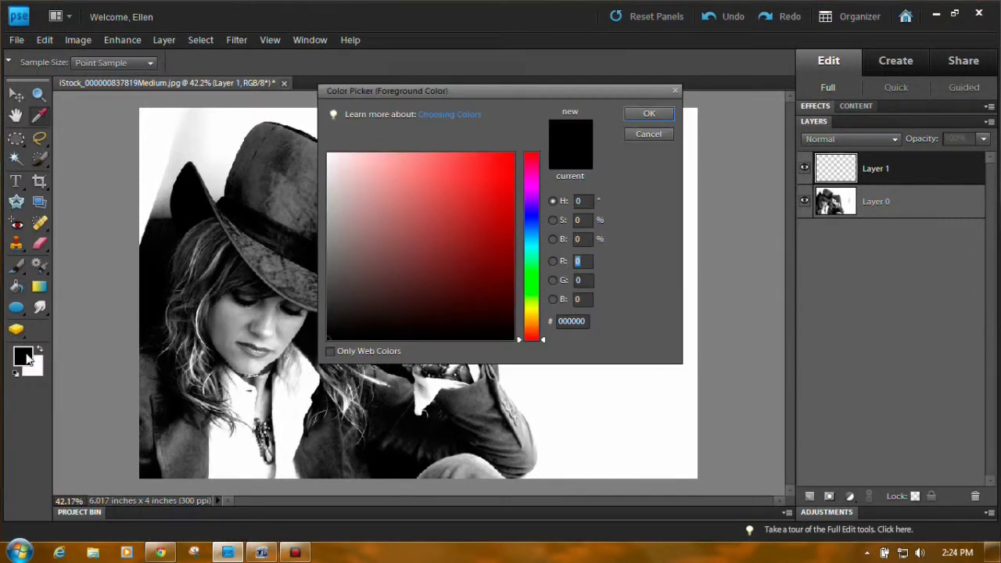
click(534, 202)
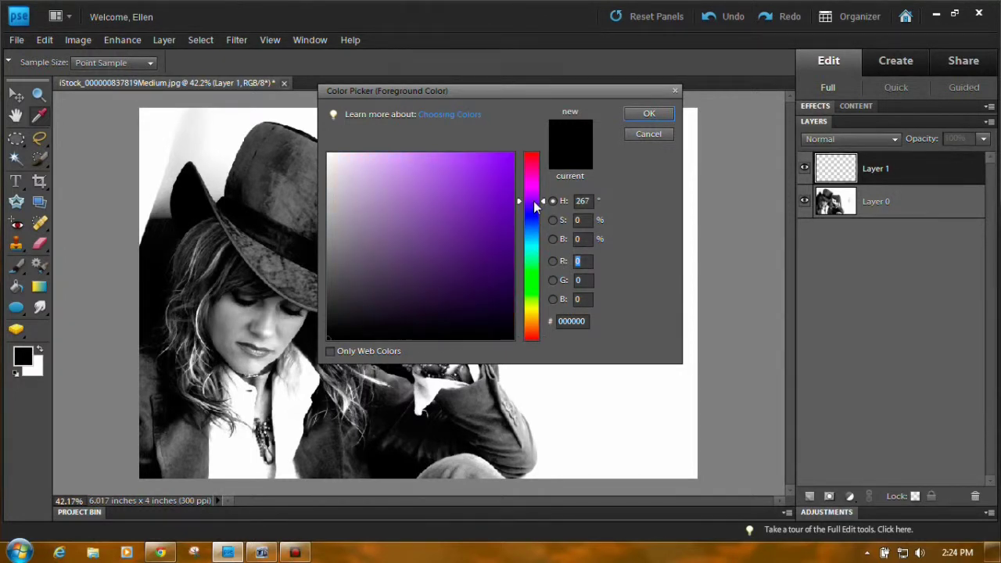
click(511, 155)
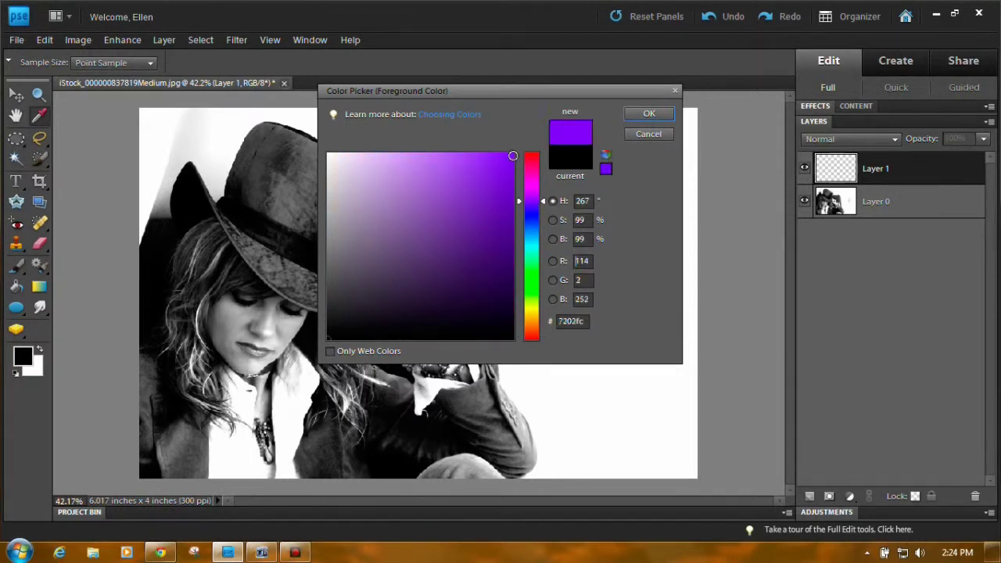
click(644, 114)
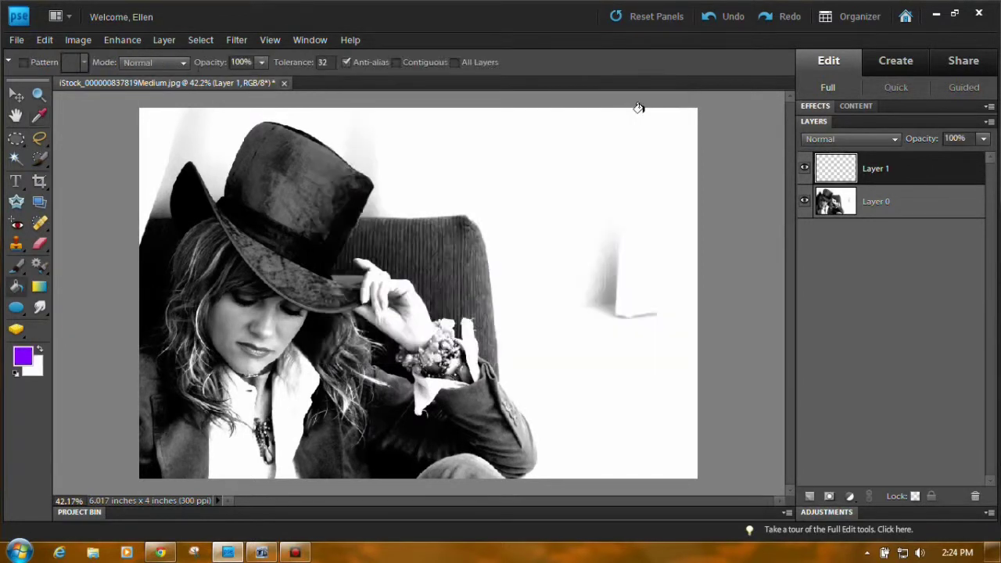
click(16, 290)
Fill Layer 1 with purple, test a lower opacity, then return it to 100%.
click(459, 253)
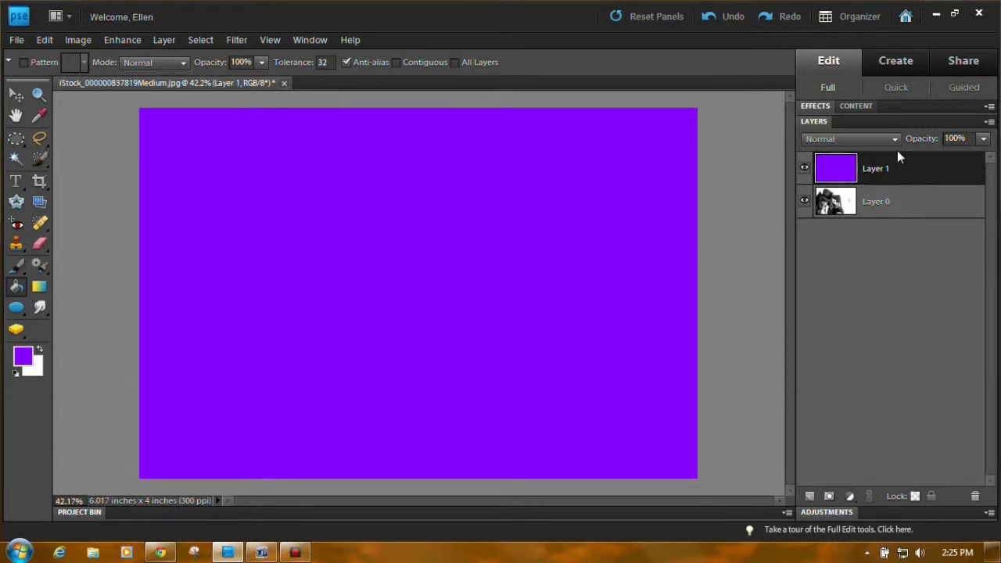
click(983, 139)
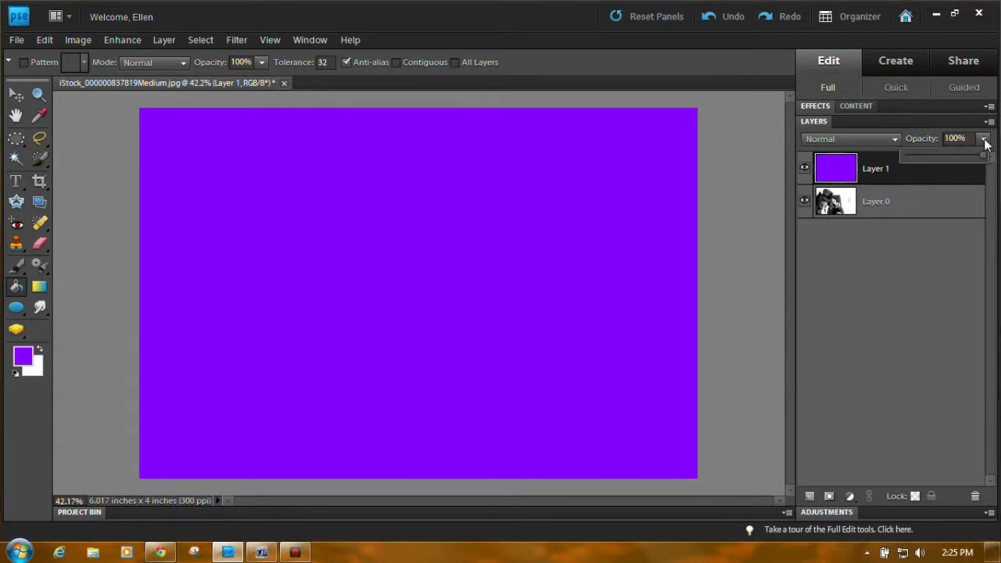
drag(983, 157, 940, 156)
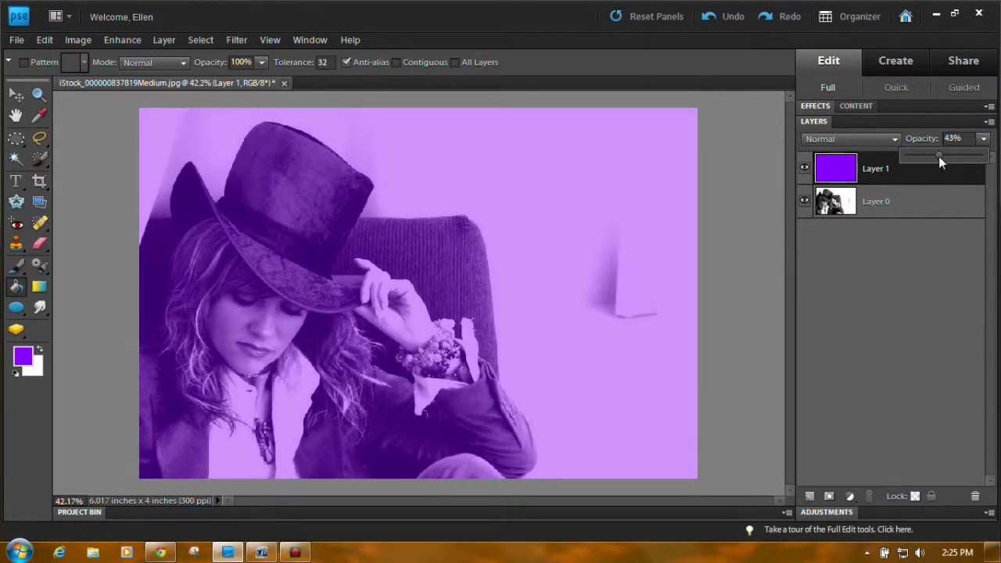
drag(964, 160, 999, 161)
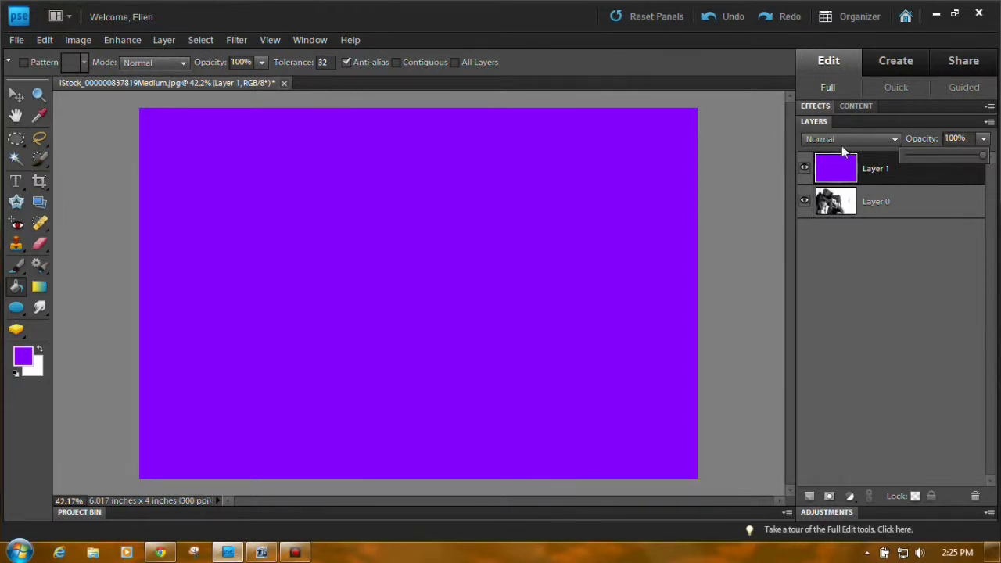
Set Layer 1 to Multiply at 100% opacity, then switch its blend mode to Overlay.
click(895, 141)
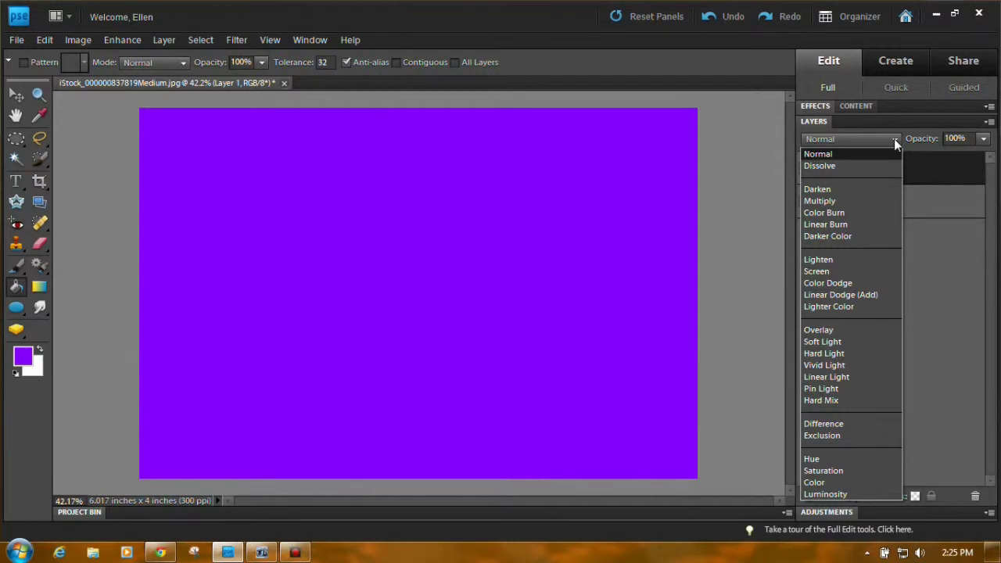
click(848, 201)
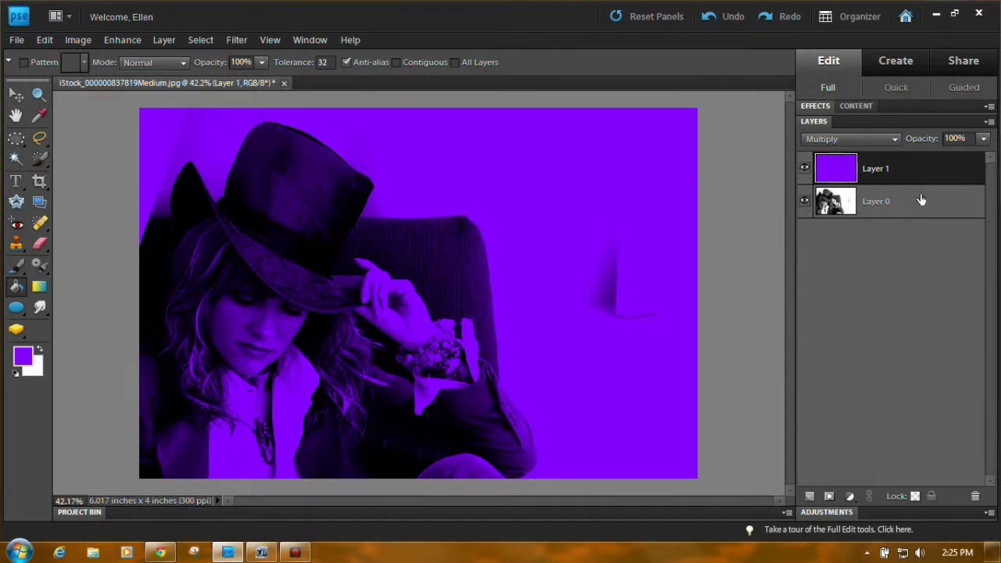
click(983, 139)
drag(984, 159, 973, 161)
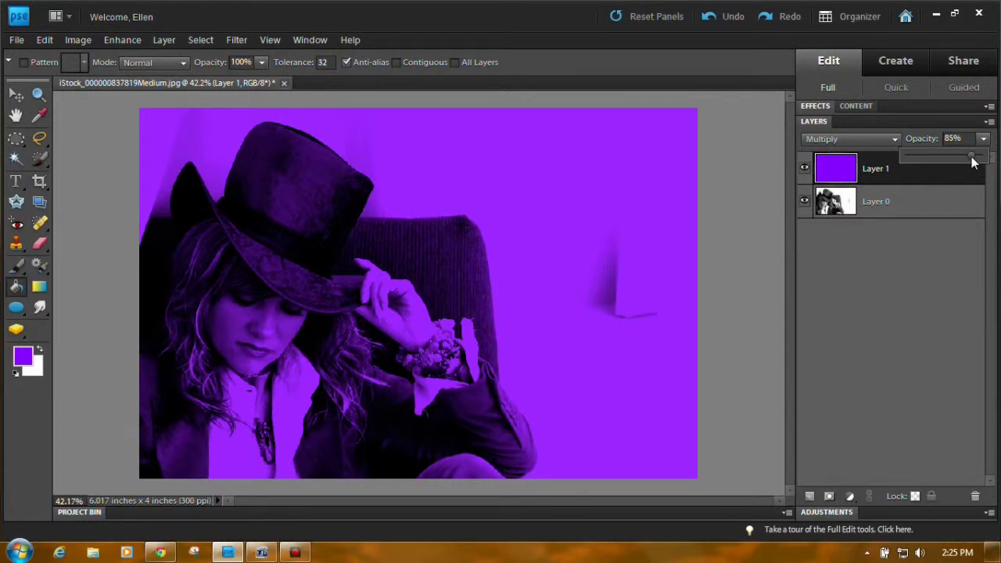
drag(973, 162, 992, 160)
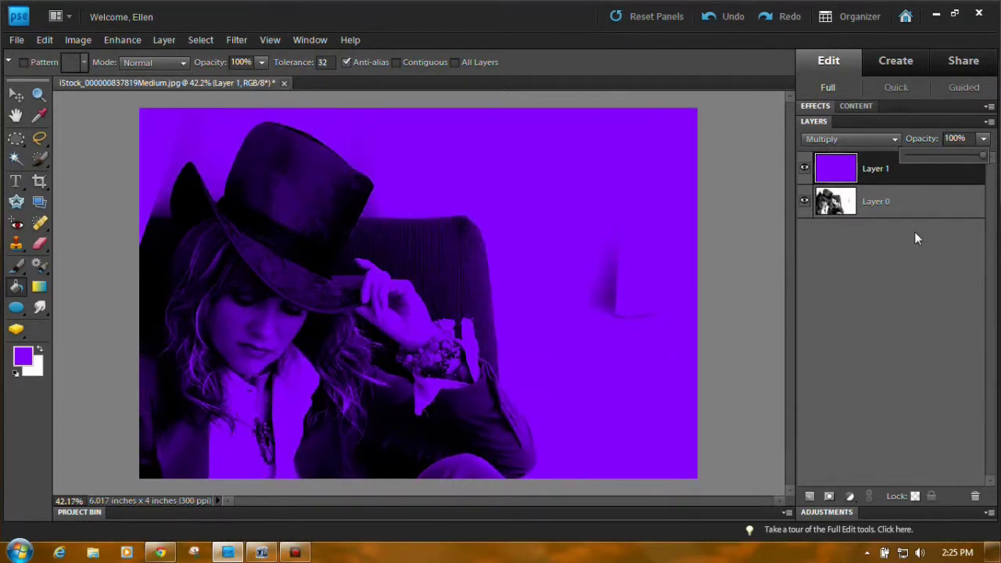
click(894, 139)
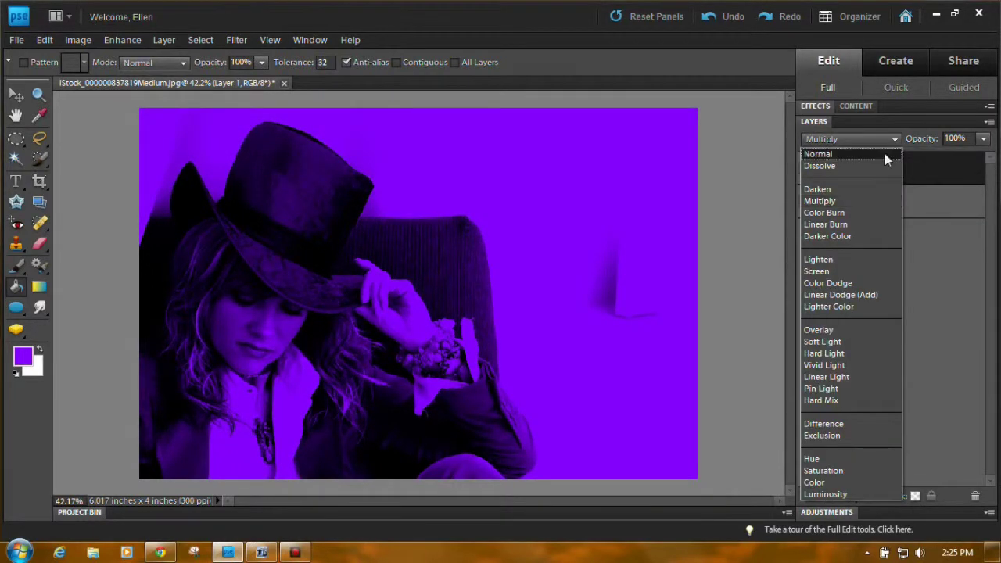
click(824, 332)
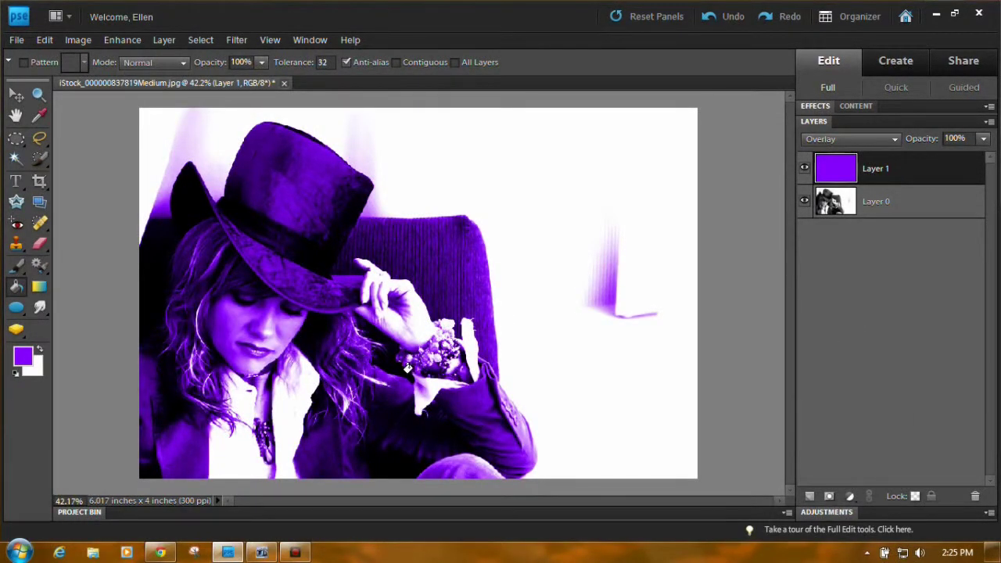
Try the Hue, Hard Light, Screen and Color Burn blend modes on the purple layer.
click(896, 137)
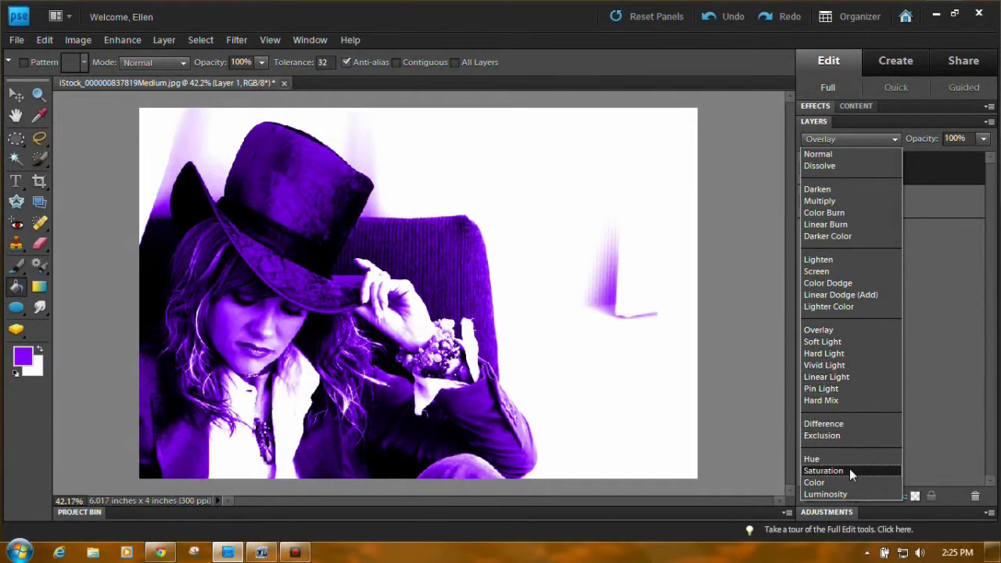
click(812, 459)
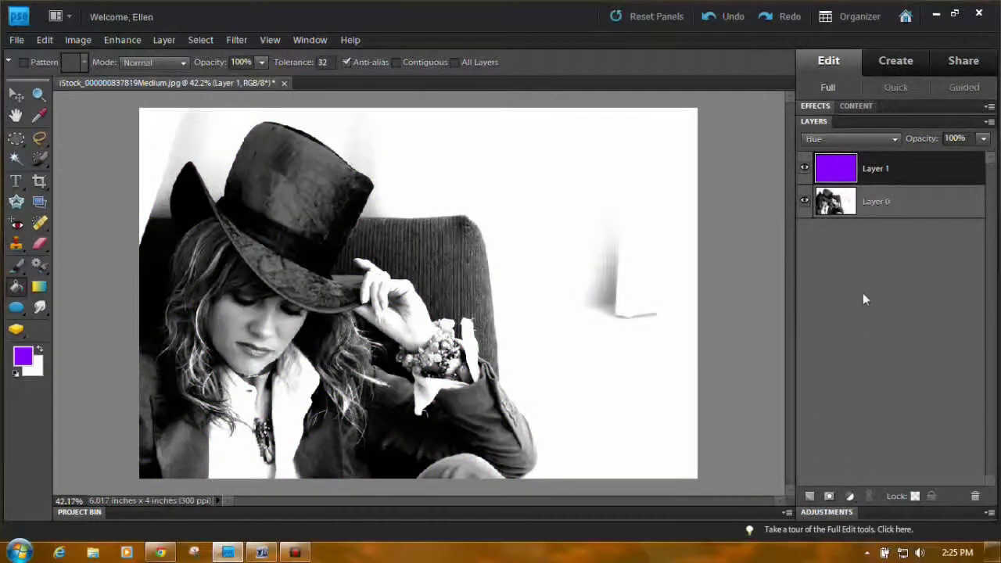
click(894, 139)
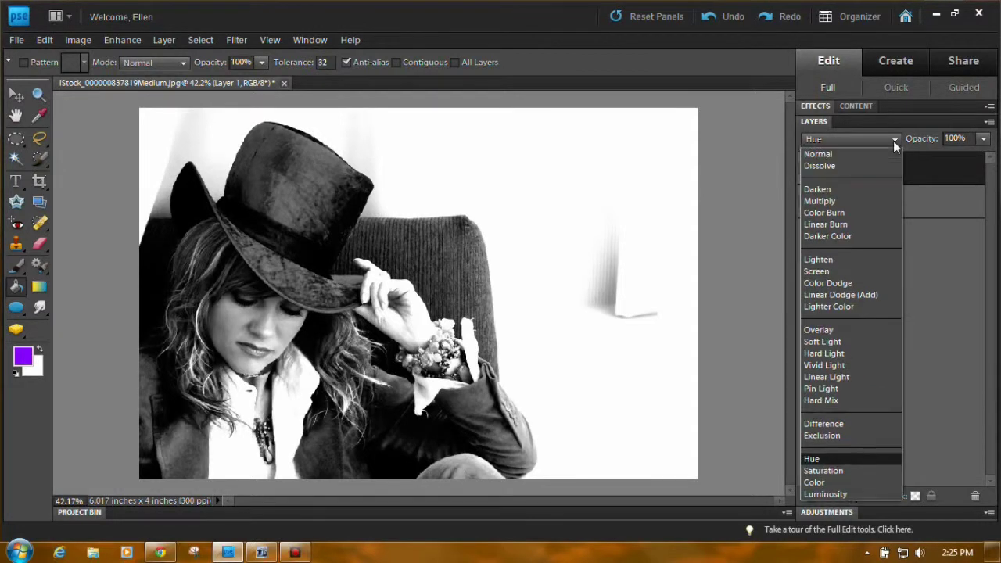
click(858, 350)
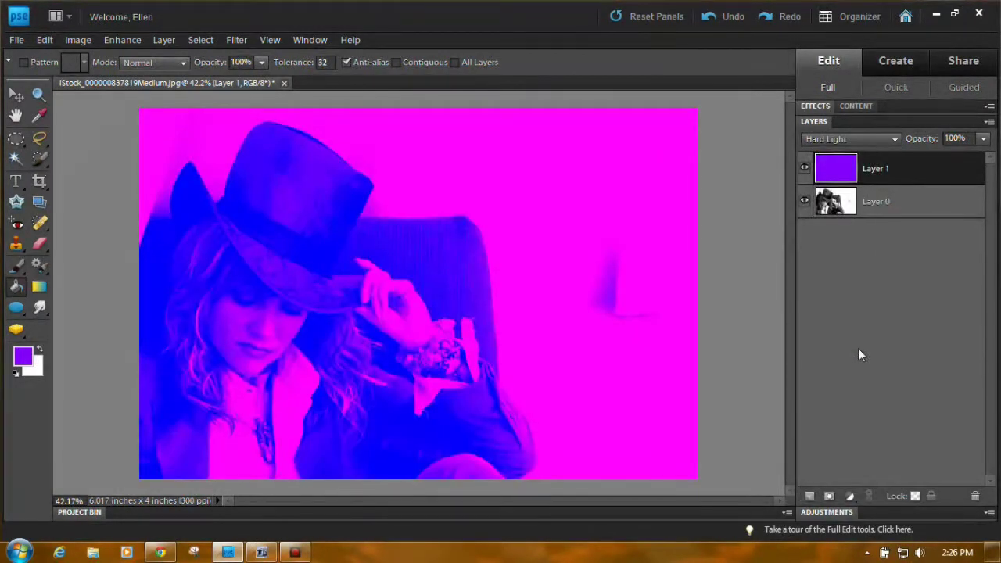
click(885, 143)
click(856, 271)
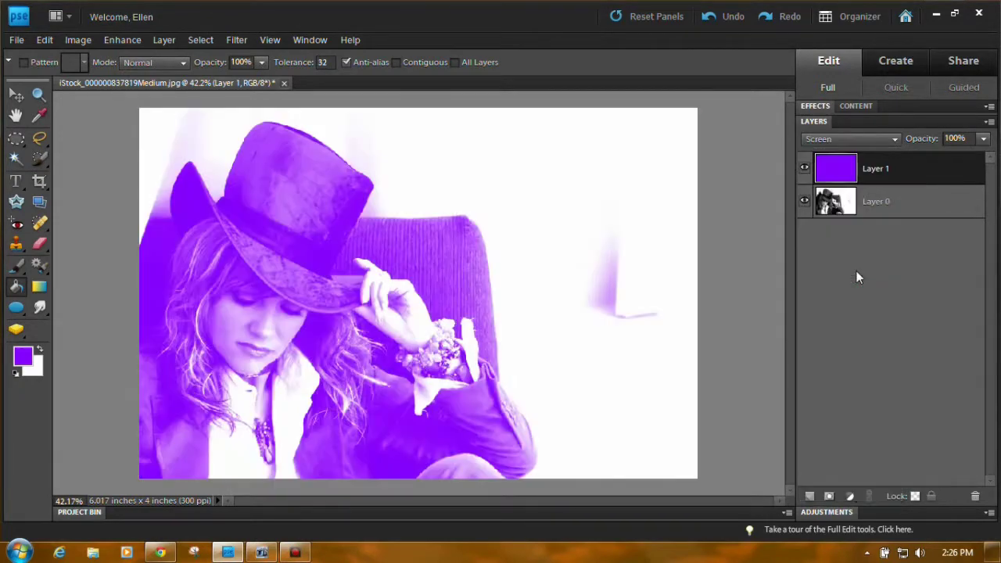
click(894, 142)
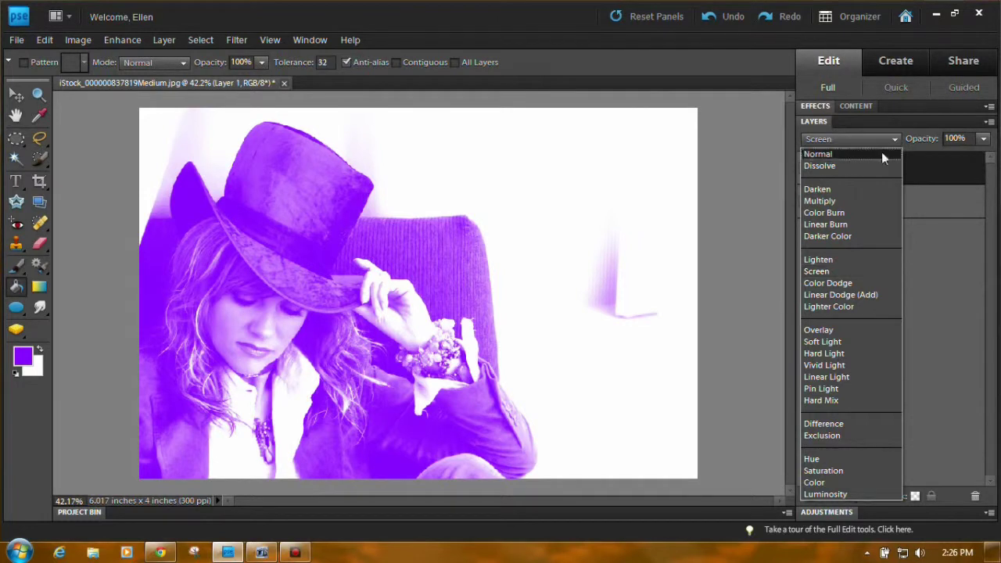
click(855, 213)
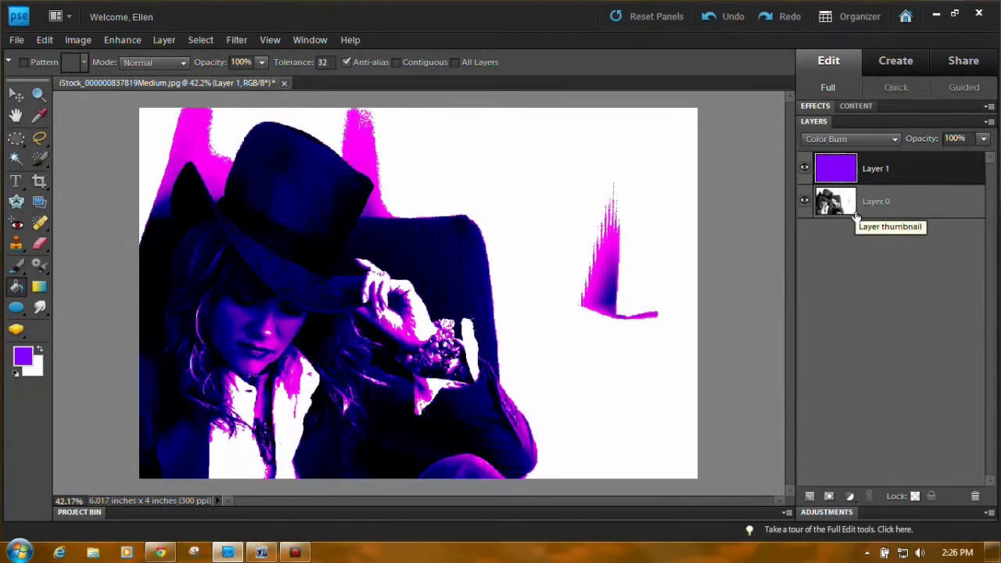
Try Linear Burn and Color blend modes, then settle on Multiply for the purple layer.
click(895, 138)
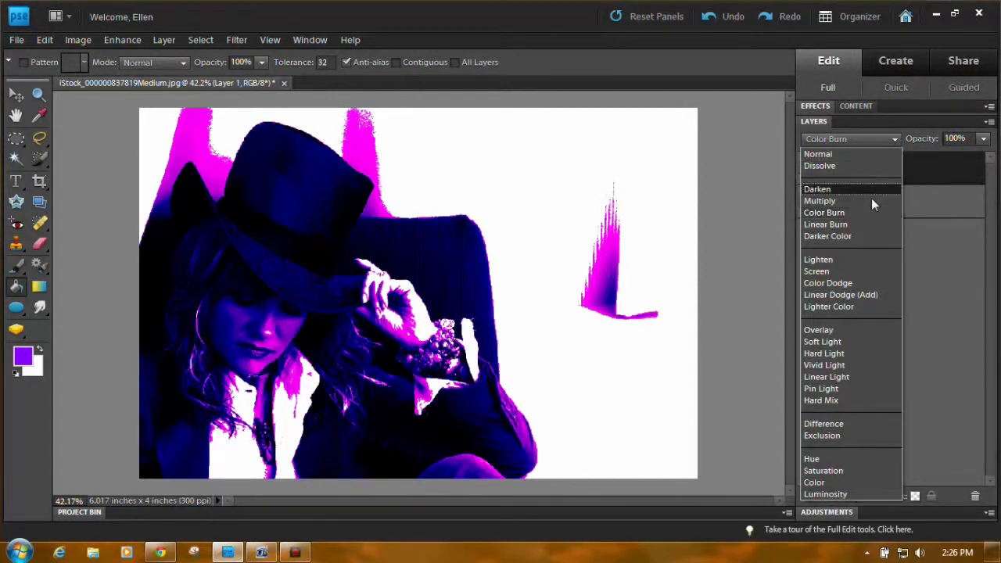
click(864, 227)
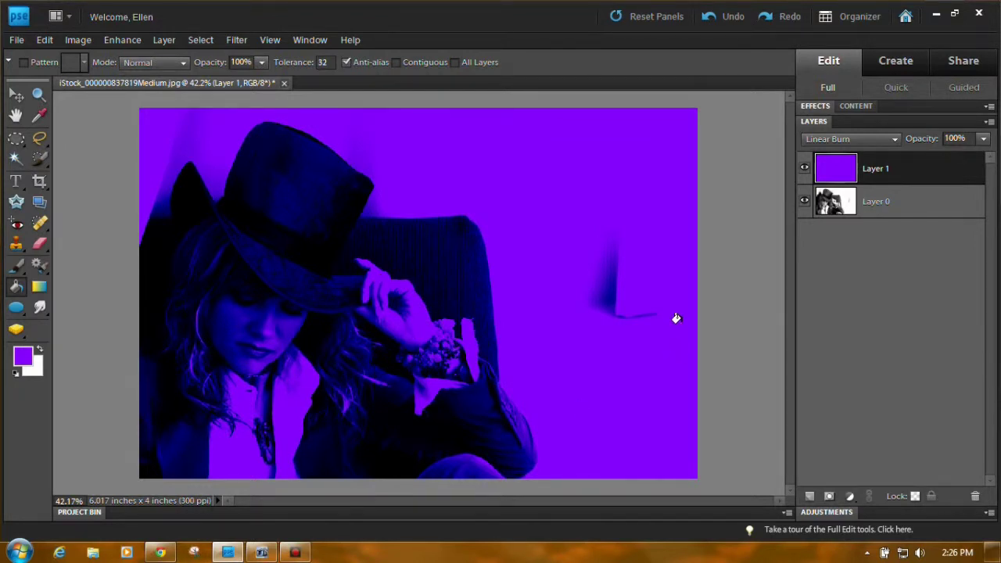
click(894, 139)
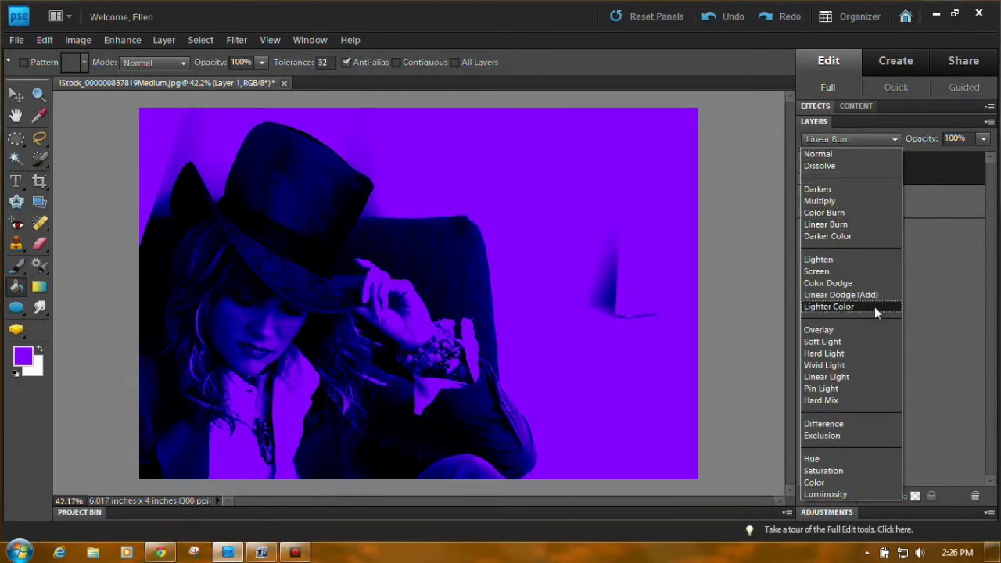
click(828, 481)
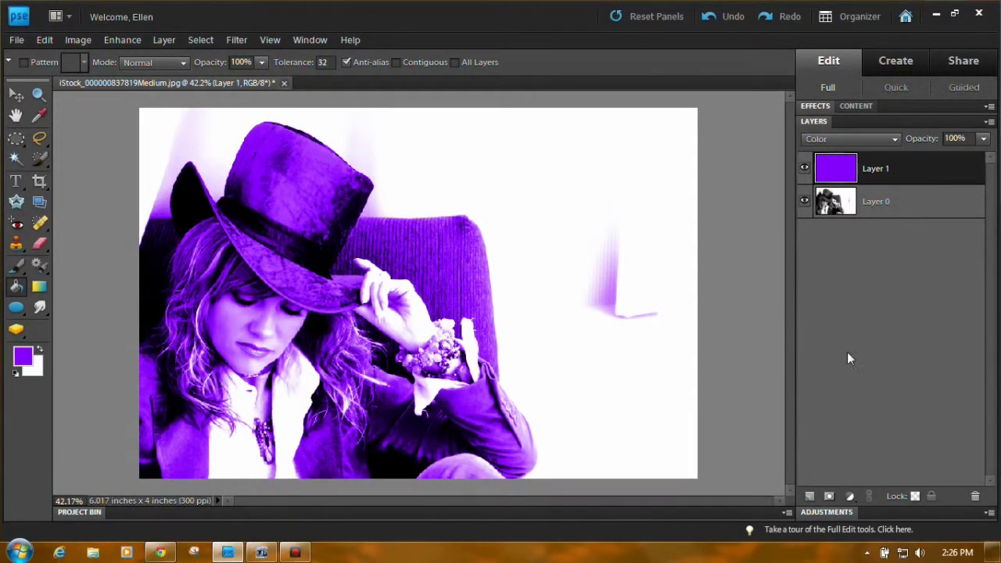
click(897, 138)
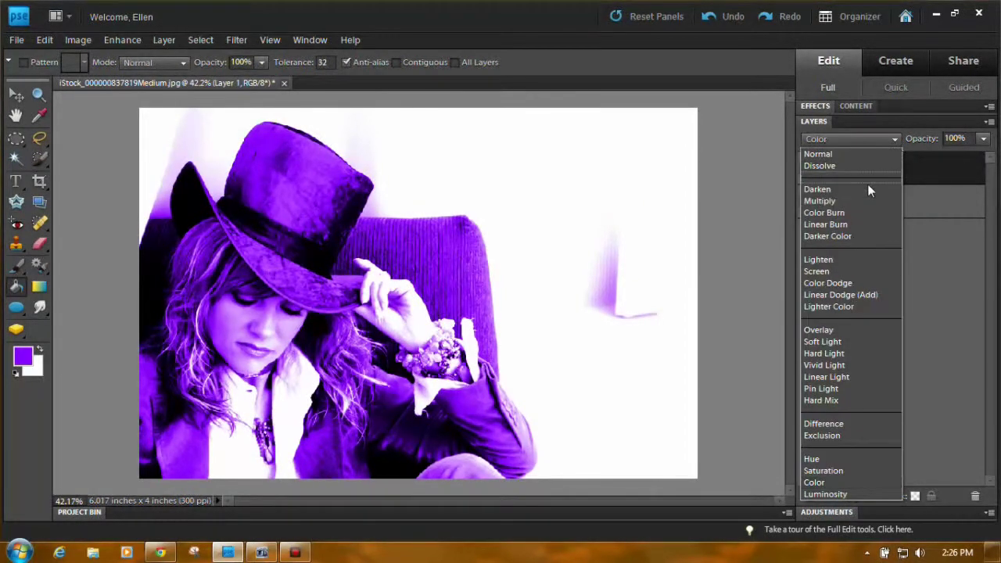
click(864, 205)
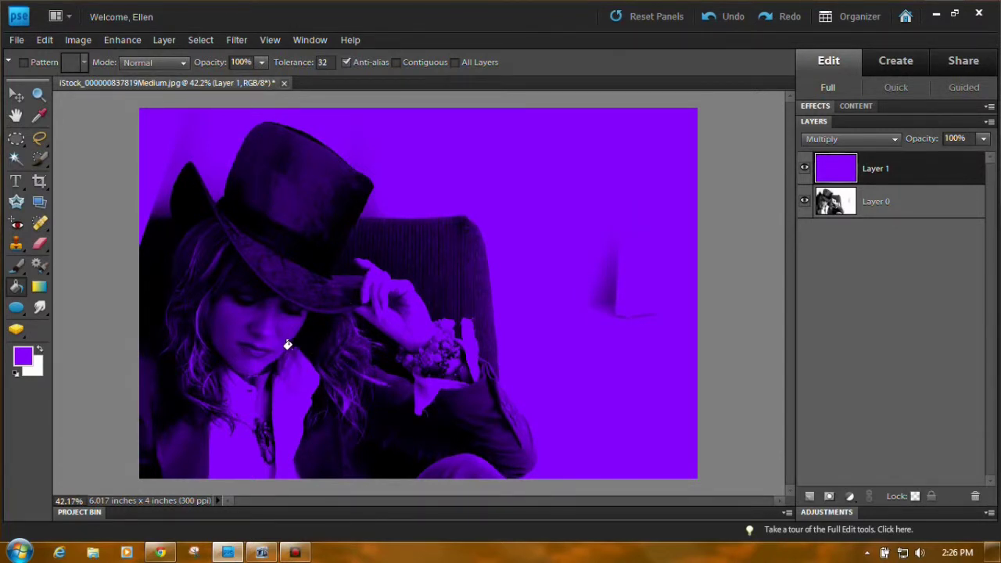
Change the foreground colour to bluer purple 5a02fc and refill Layer 1 with it.
click(24, 359)
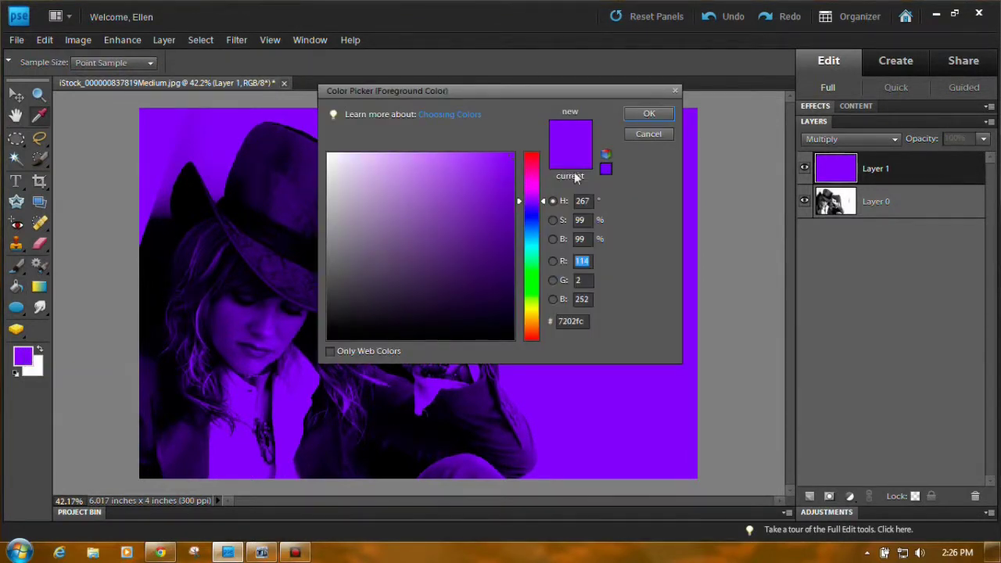
click(538, 203)
click(538, 204)
click(649, 114)
key(k)
click(493, 234)
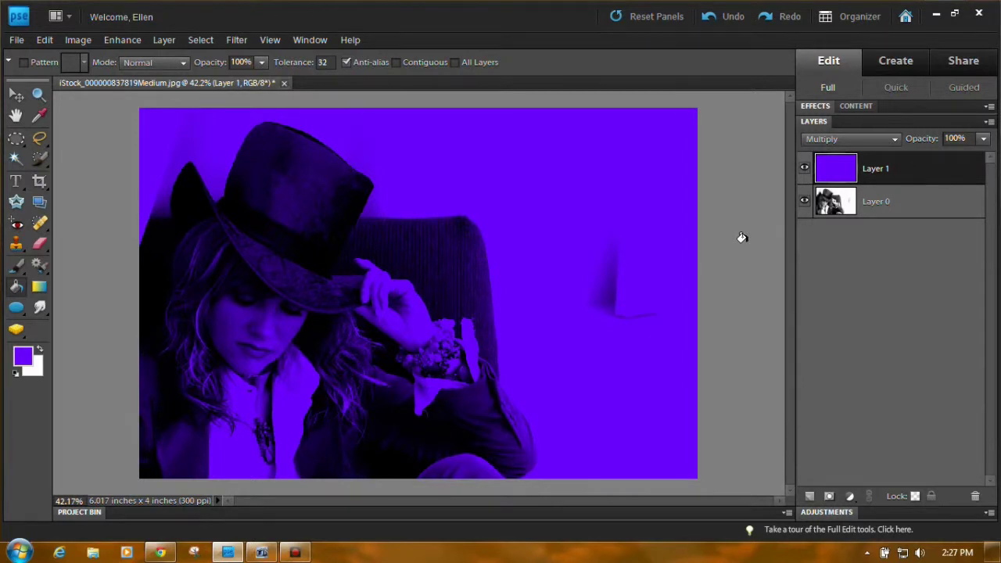
Select Layer 0 and apply Levels with input levels 5 / 1.04 / 193.
click(883, 202)
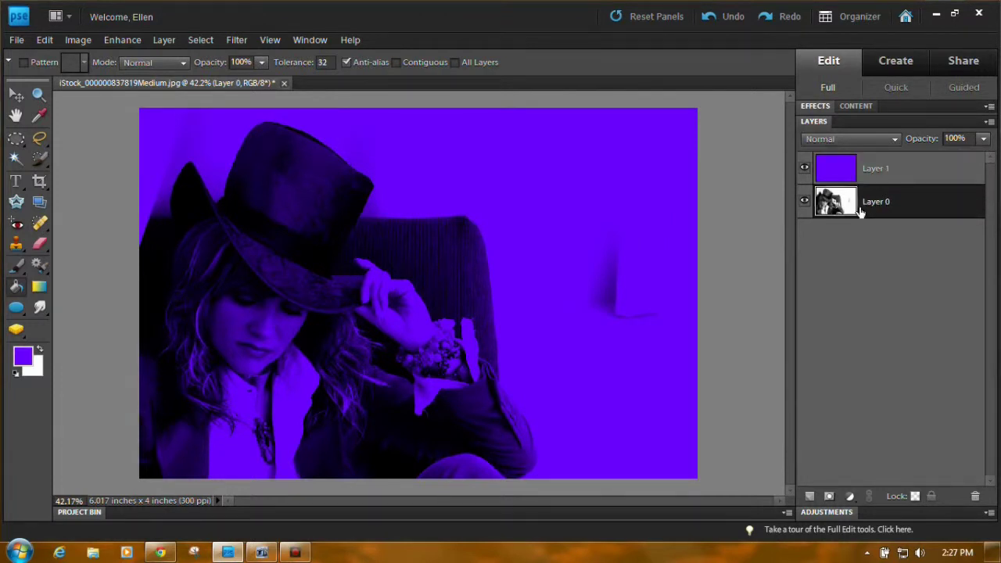
click(129, 39)
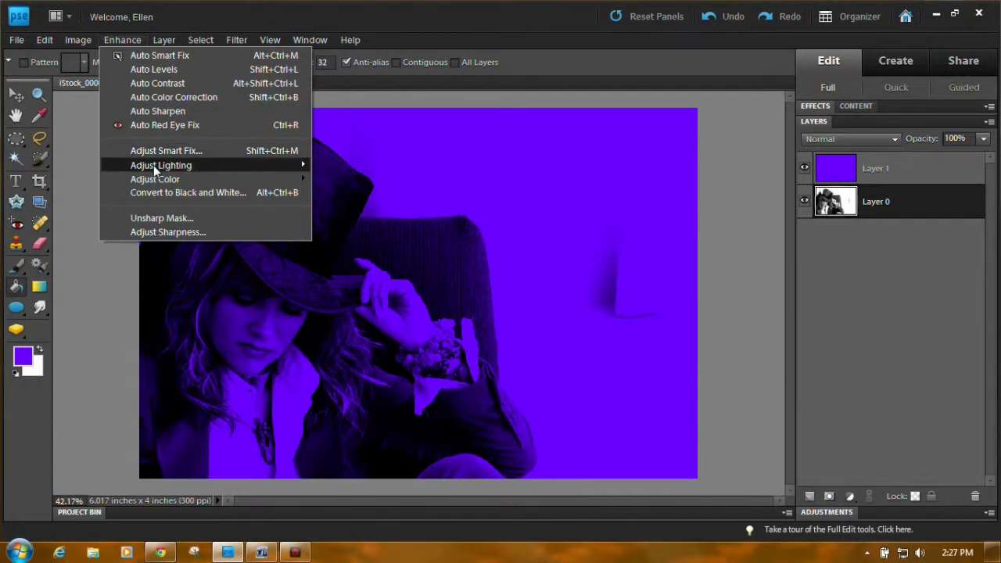
mouse_move(155, 169)
click(324, 194)
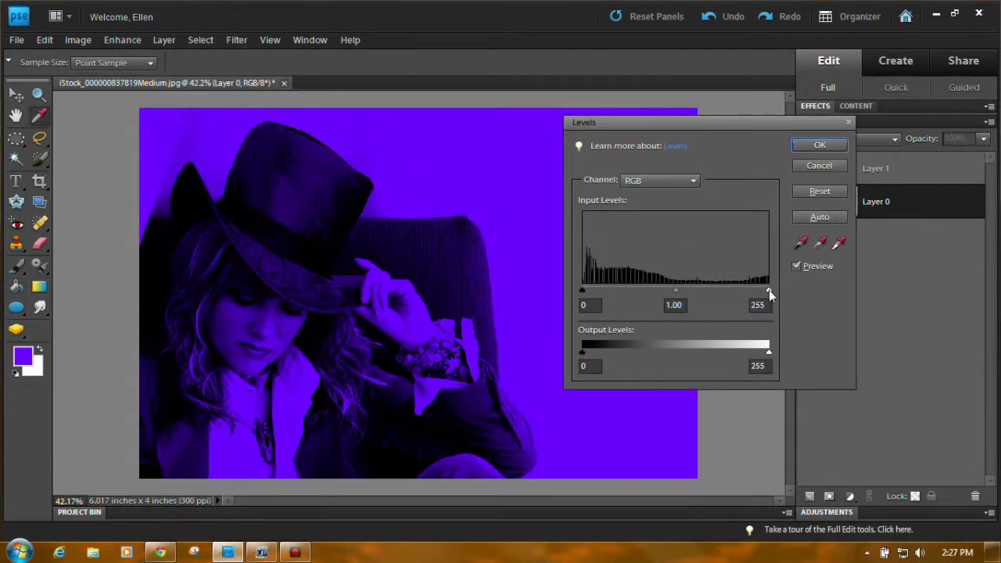
drag(768, 290, 723, 289)
drag(654, 290, 670, 294)
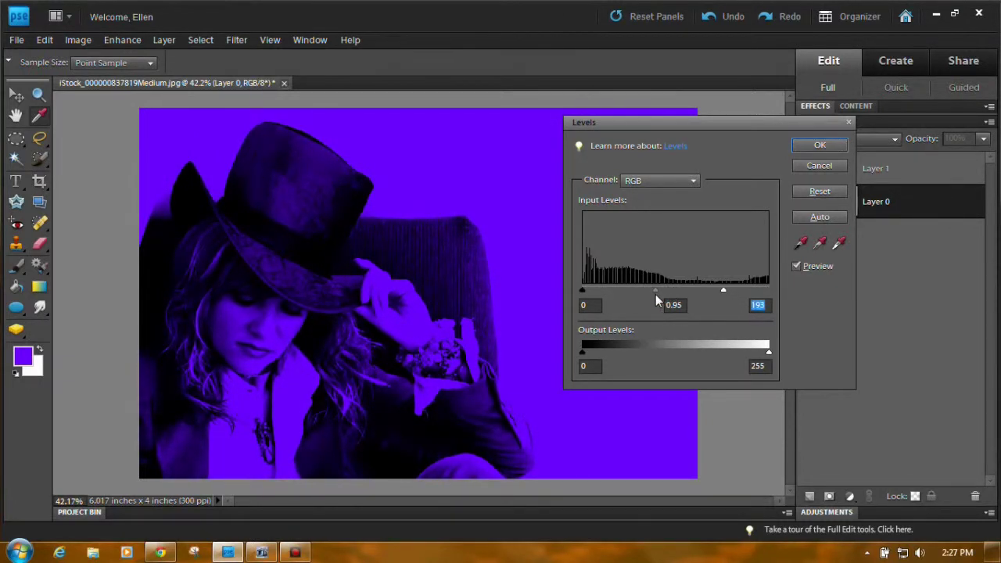
click(651, 295)
drag(591, 296, 585, 294)
click(799, 149)
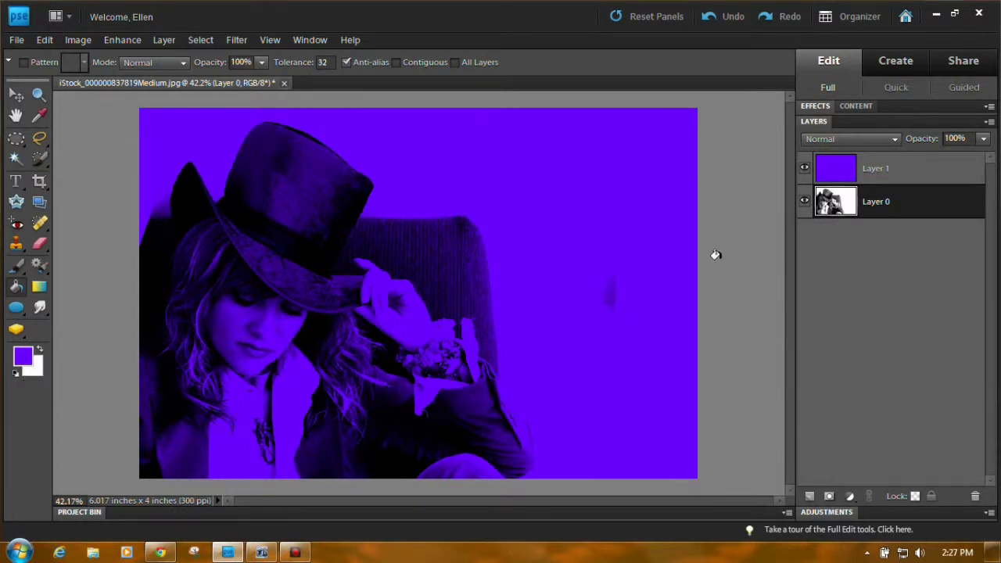
Delete the old purple layer, add a new Layer 1, and fill it with dark purple 4d2c88.
drag(887, 168, 975, 496)
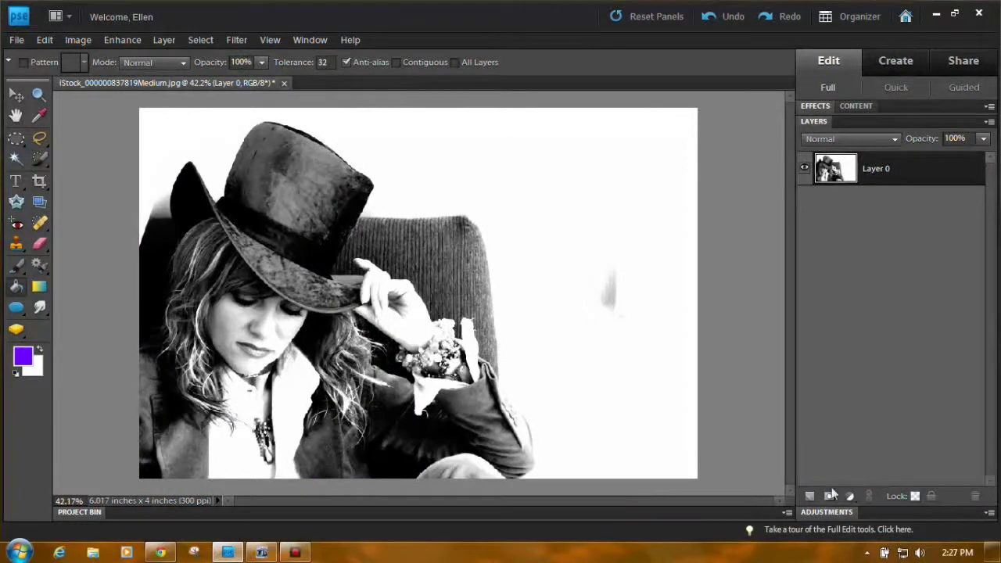
click(810, 496)
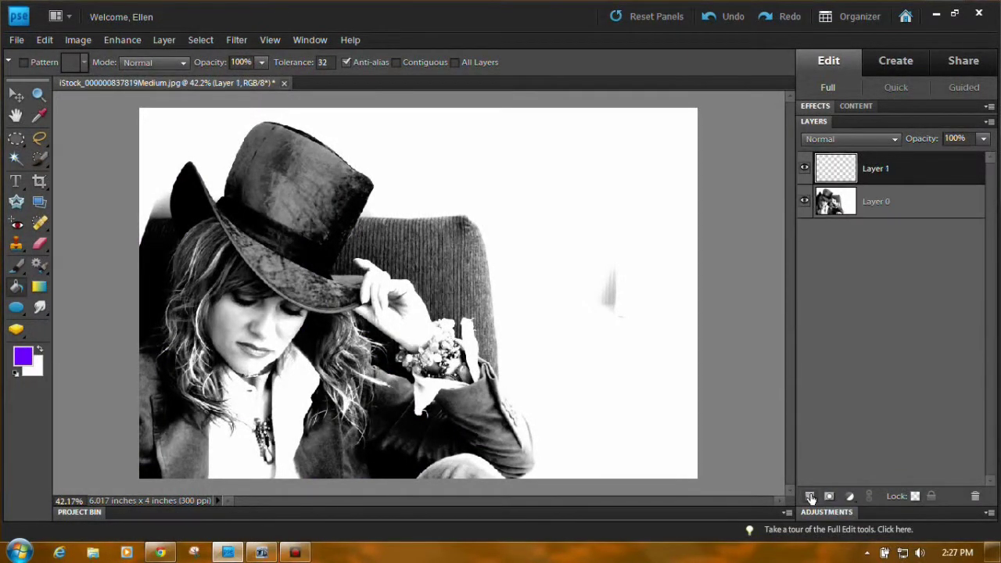
click(23, 358)
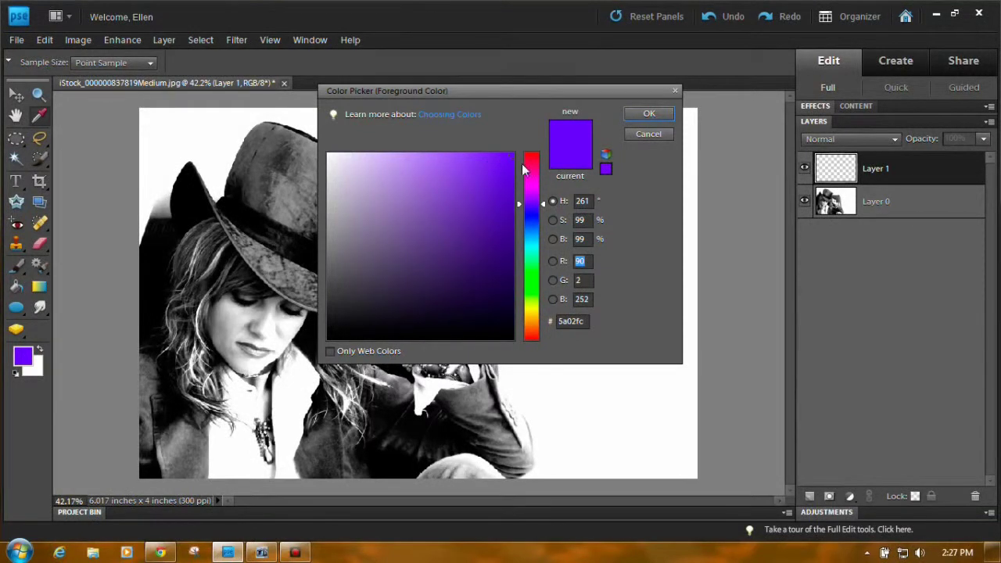
click(455, 165)
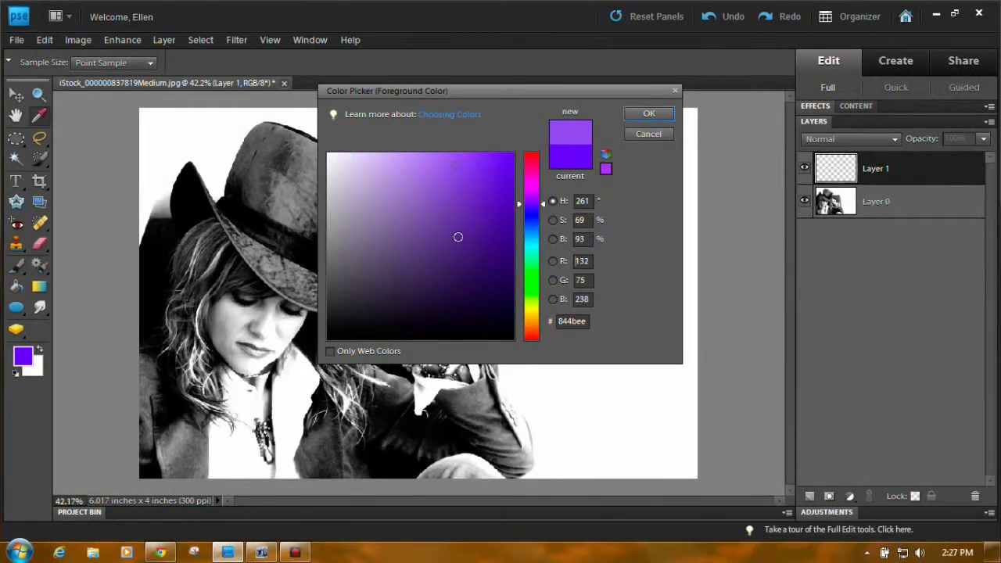
click(453, 239)
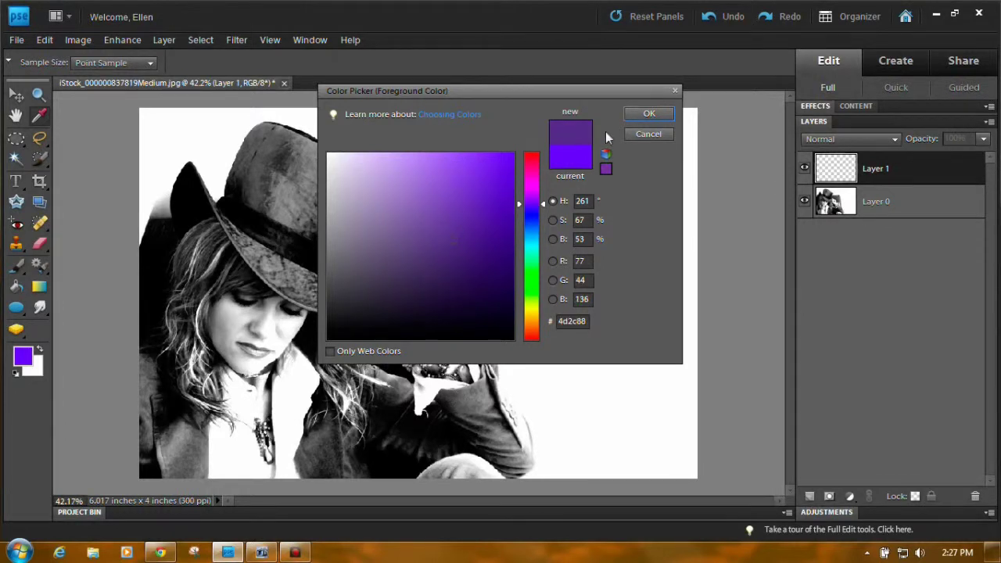
click(638, 113)
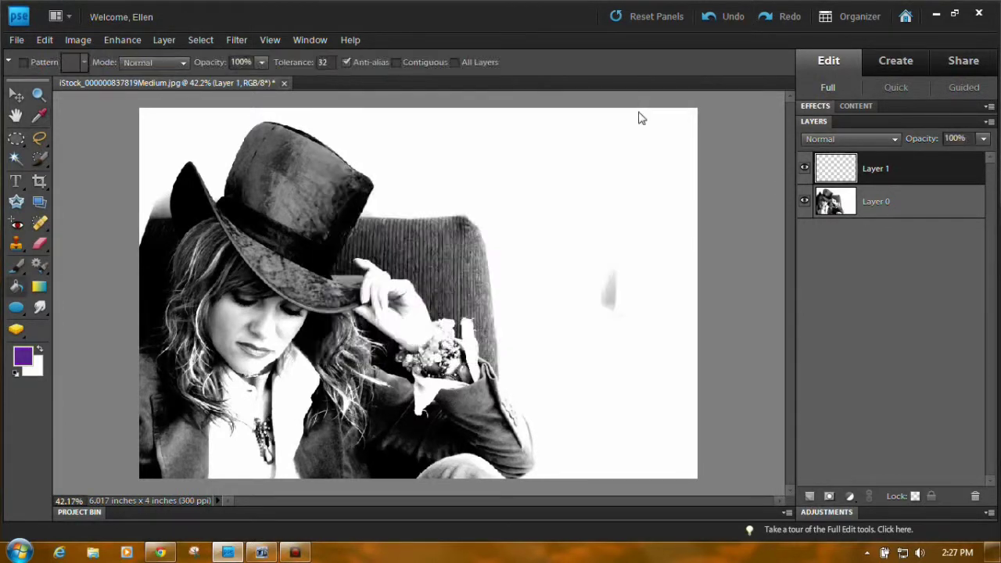
click(598, 200)
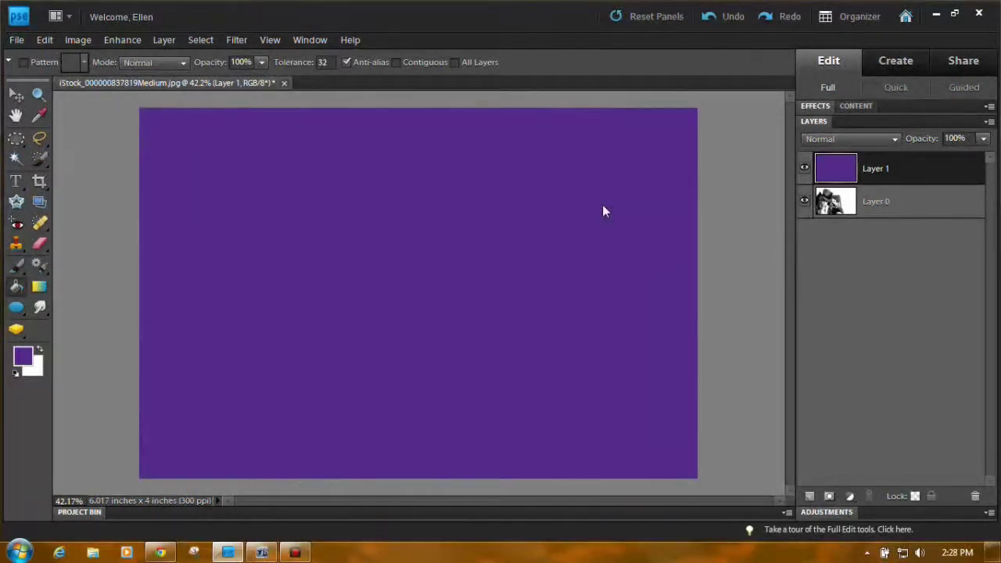
Set the purple Layer 1 to Multiply blend mode at 98% opacity.
click(894, 139)
click(865, 202)
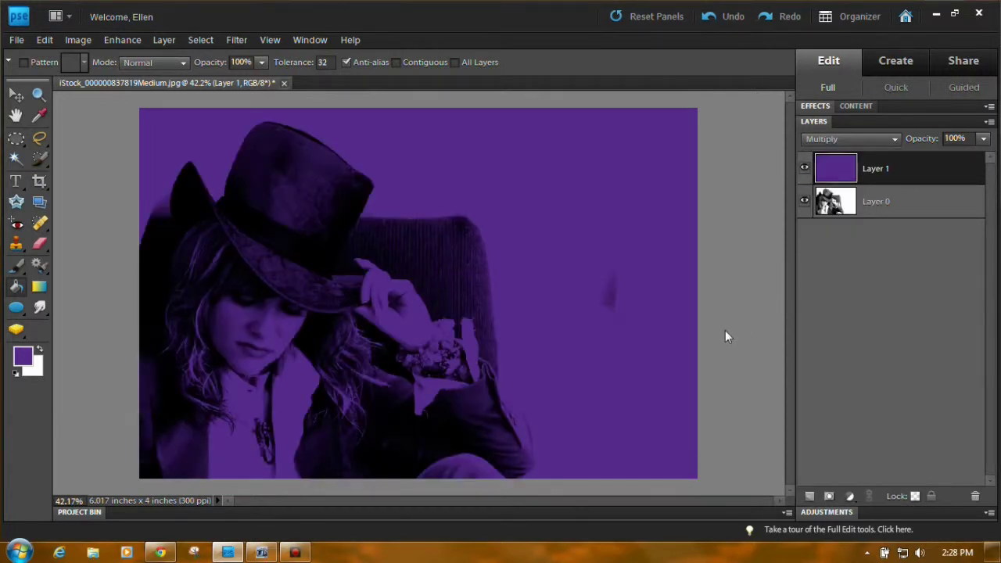
click(982, 138)
mouse_move(984, 161)
mouse_down()
mouse_move(973, 161)
mouse_move(984, 160)
mouse_up()
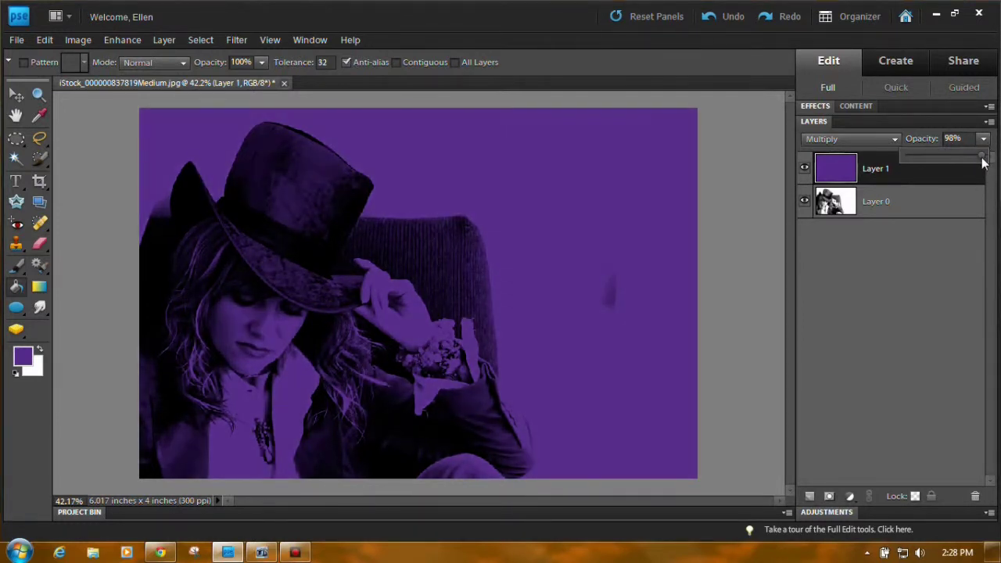